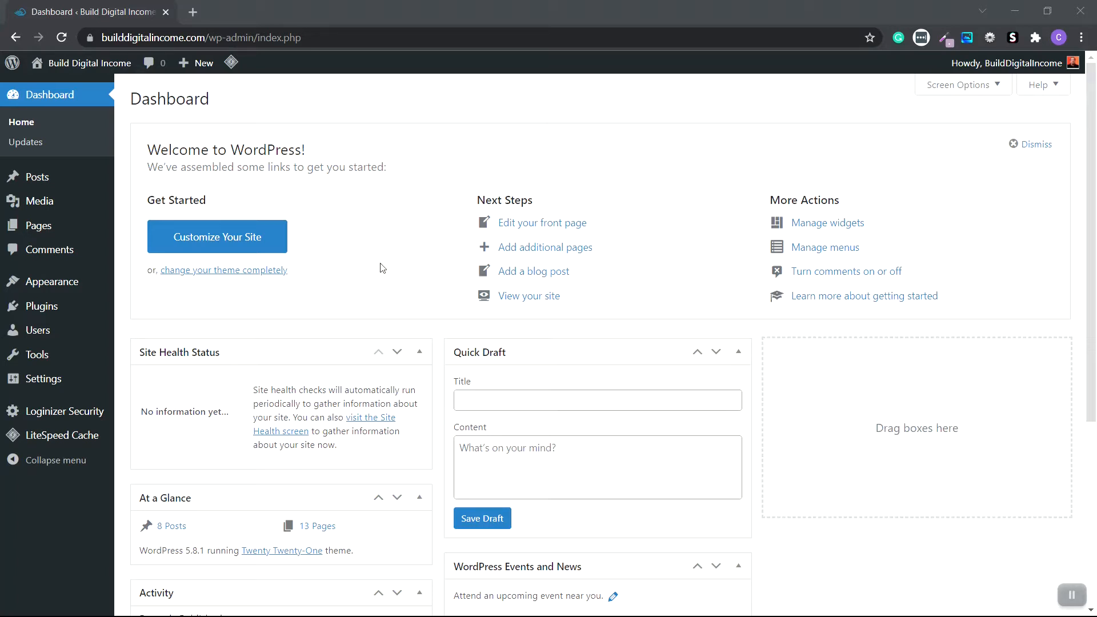
# Open the Themes page that manages the site's installed WordPress themes
pyautogui.moveTo(37, 234)
pyautogui.moveTo(40, 290)
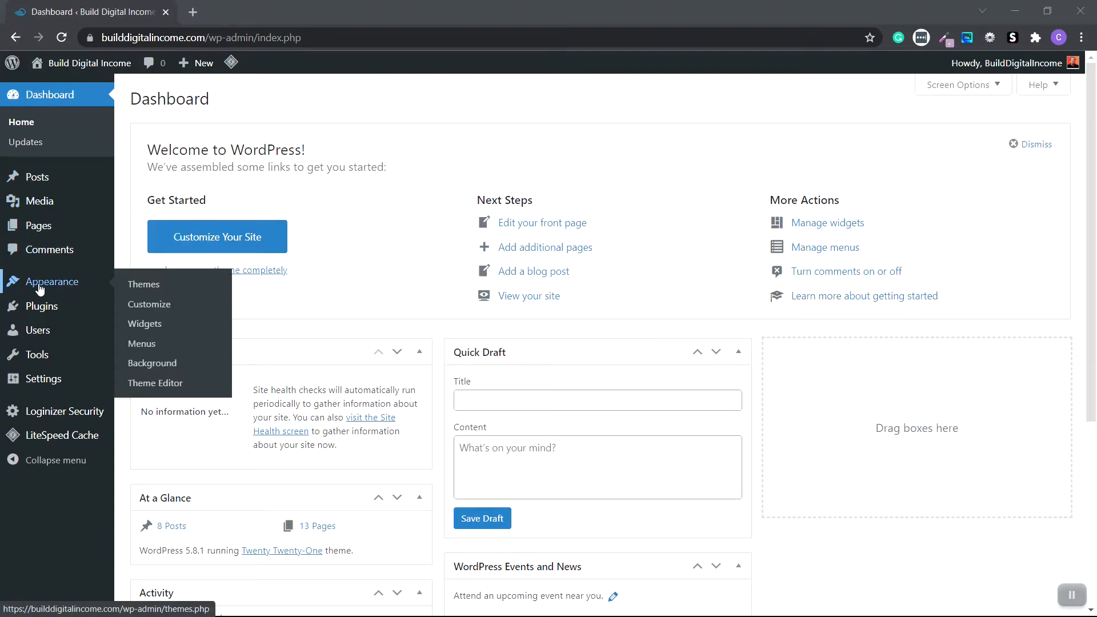
pyautogui.click(140, 285)
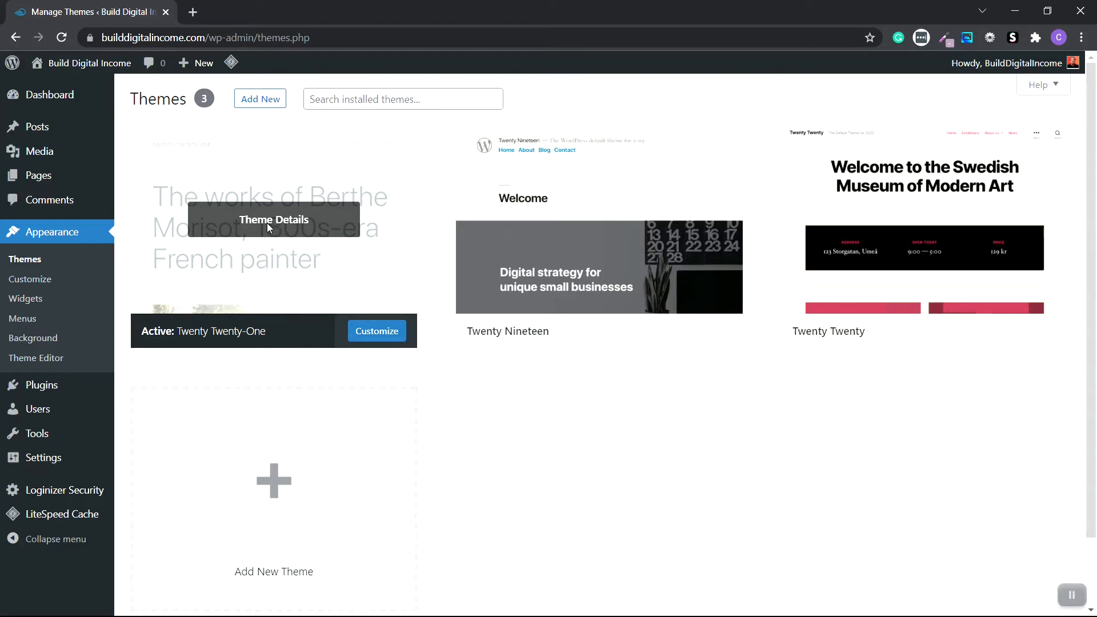
# Visit the live site in a separate browser tab, examine the homepage's current appearance, and close that tab
pyautogui.moveTo(62, 70)
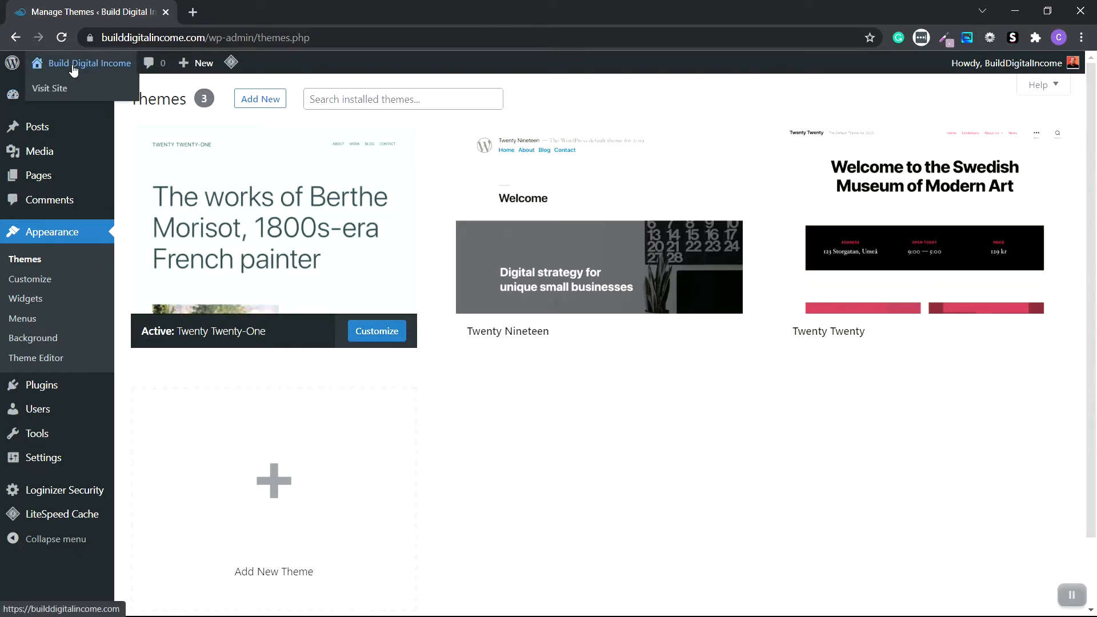
pyautogui.rightClick(42, 90)
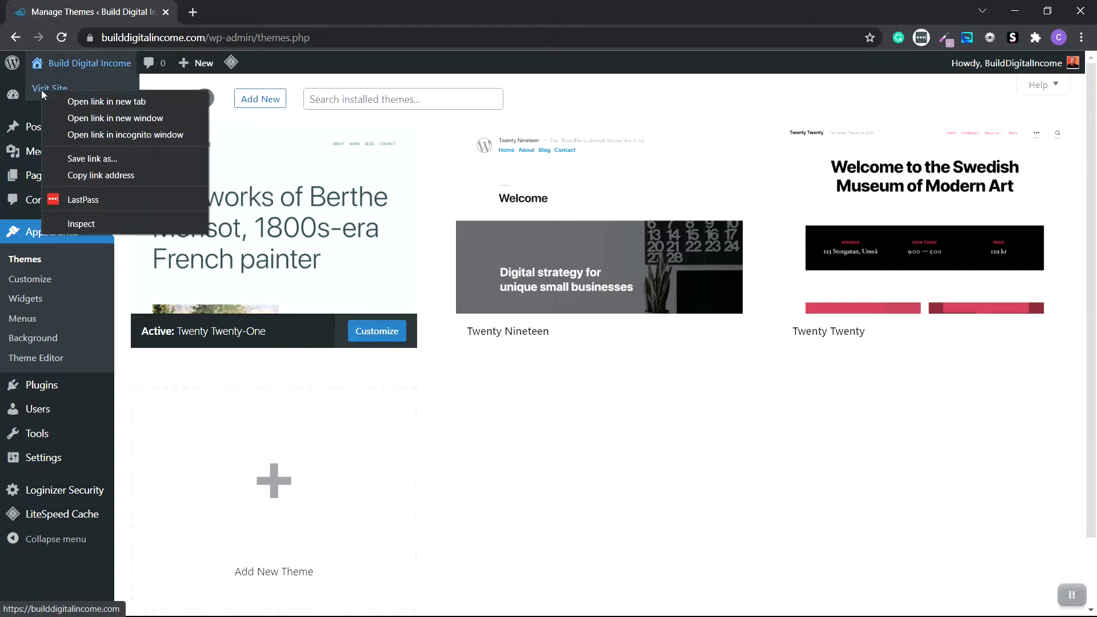
pyautogui.click(87, 104)
pyautogui.click(286, 16)
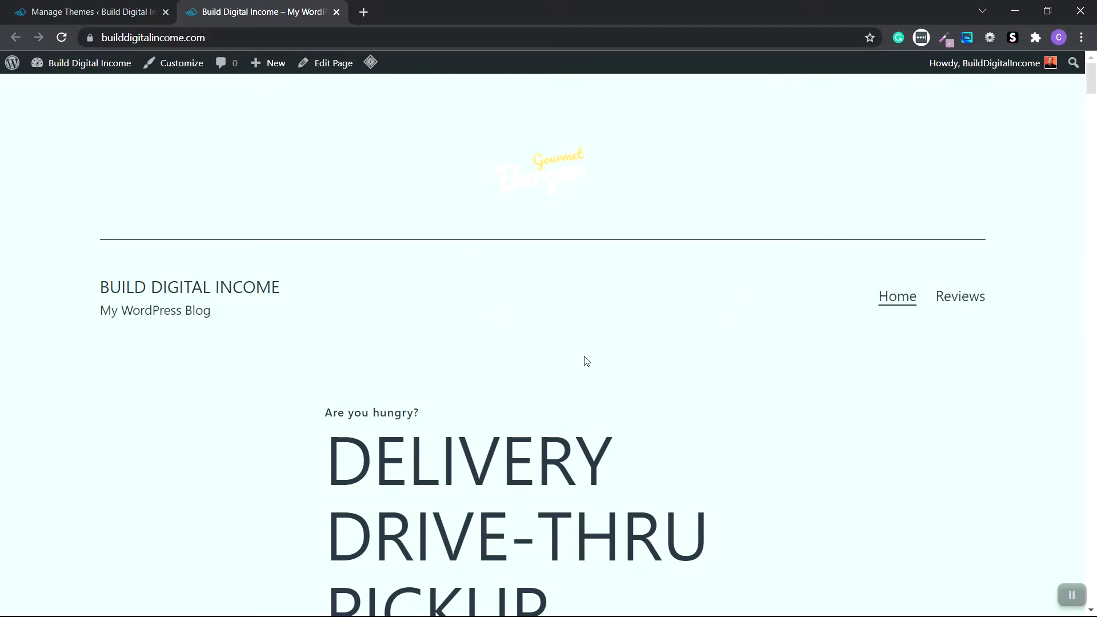
pyautogui.scroll(-7, 516, 334)
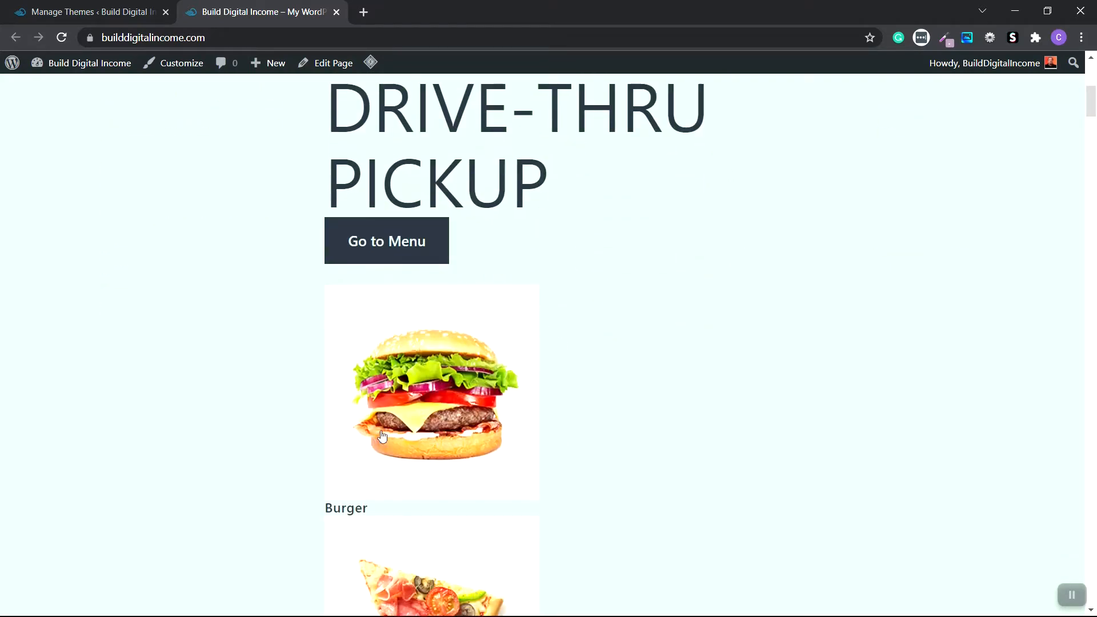
pyautogui.scroll(-4, 533, 345)
pyautogui.scroll(4, 461, 403)
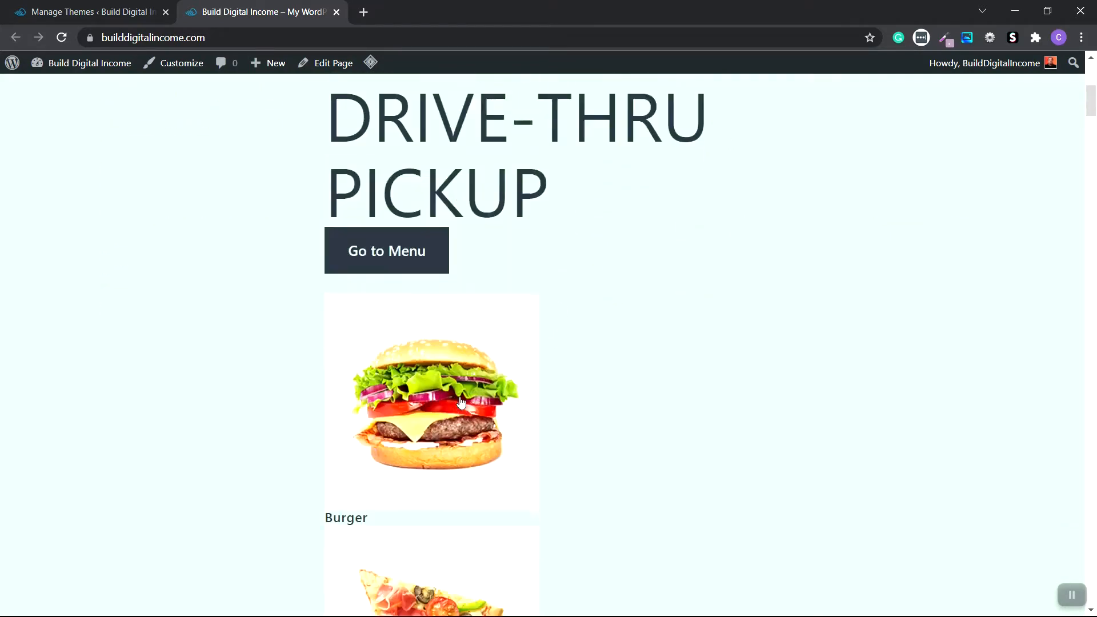
pyautogui.scroll(3, 462, 403)
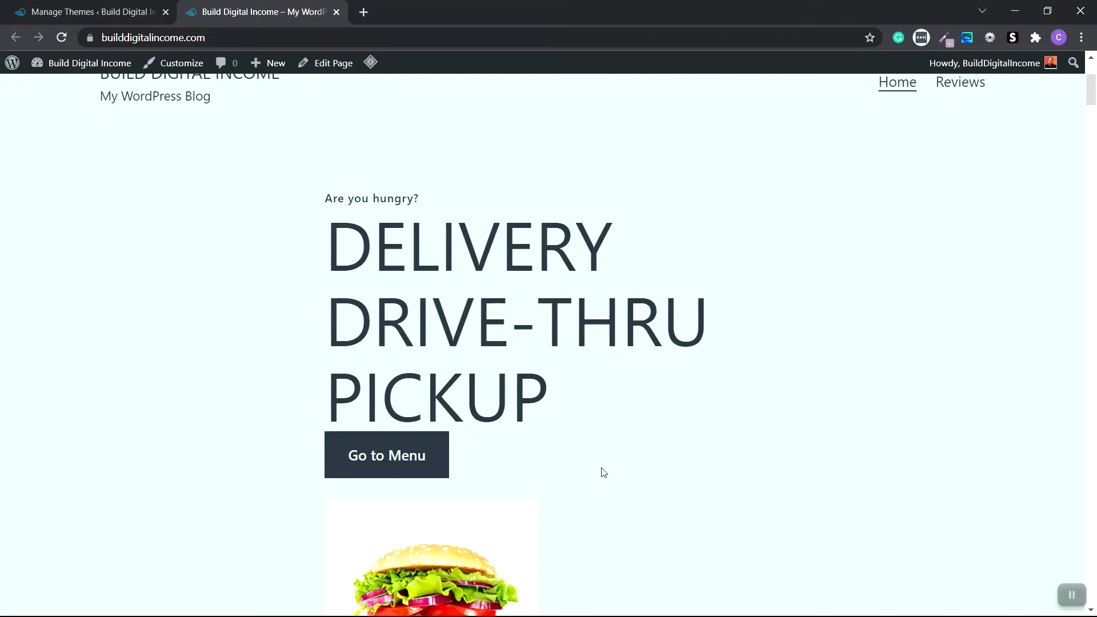
pyautogui.scroll(3, 170, 390)
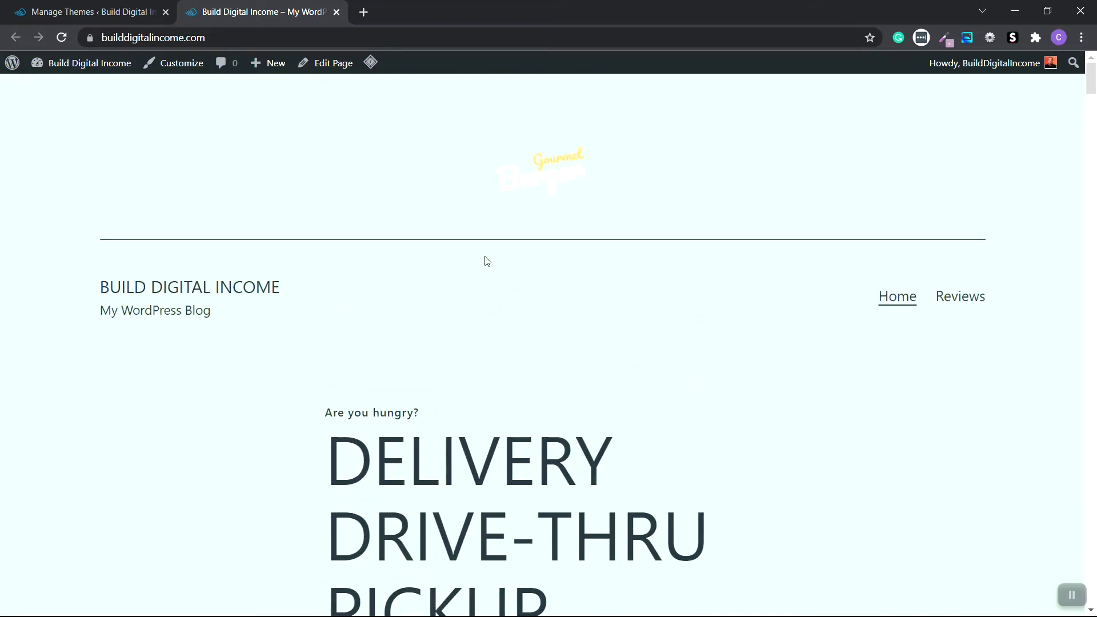
pyautogui.scroll(-3, 555, 164)
pyautogui.scroll(3, 504, 548)
pyautogui.click(337, 11)
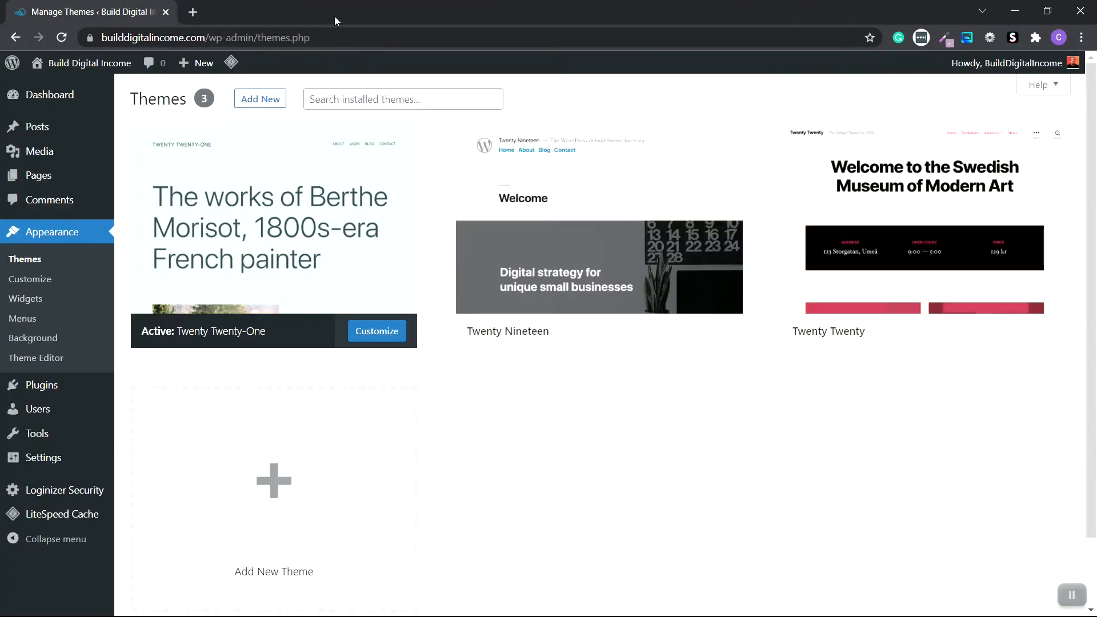
# Delete the inactive Twenty Nineteen and Twenty Twenty themes from the site
pyautogui.click(599, 221)
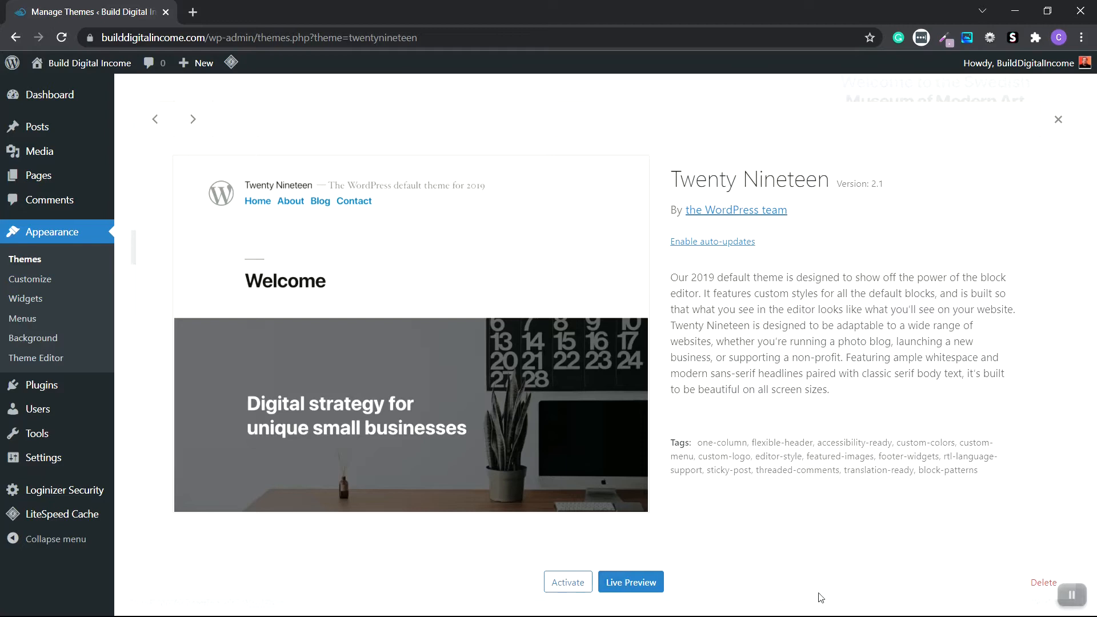
pyautogui.click(1038, 584)
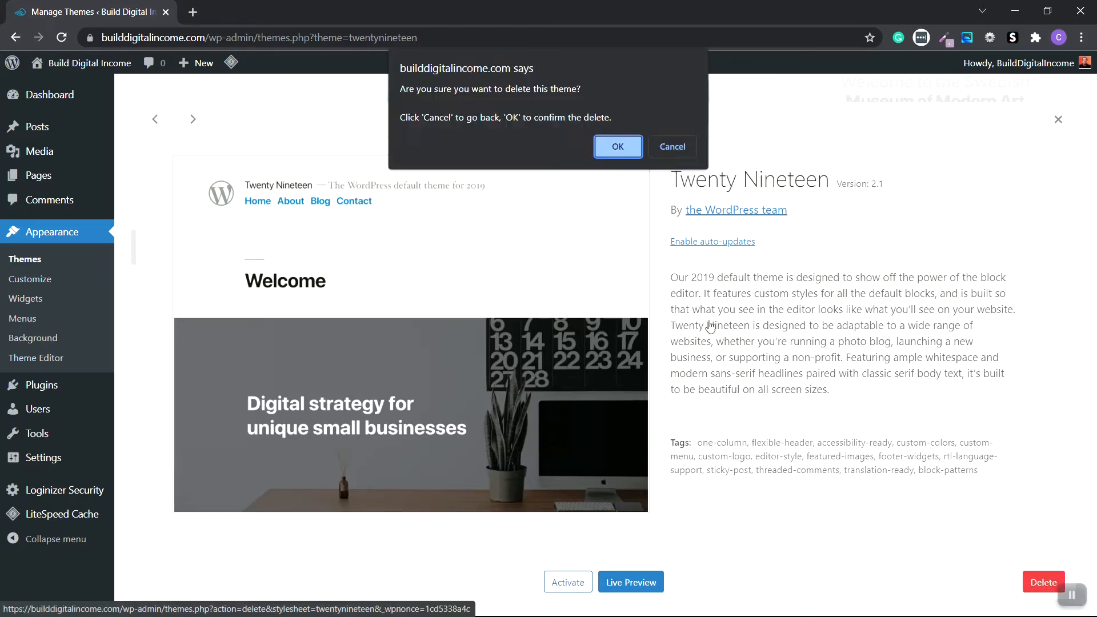
pyautogui.click(623, 146)
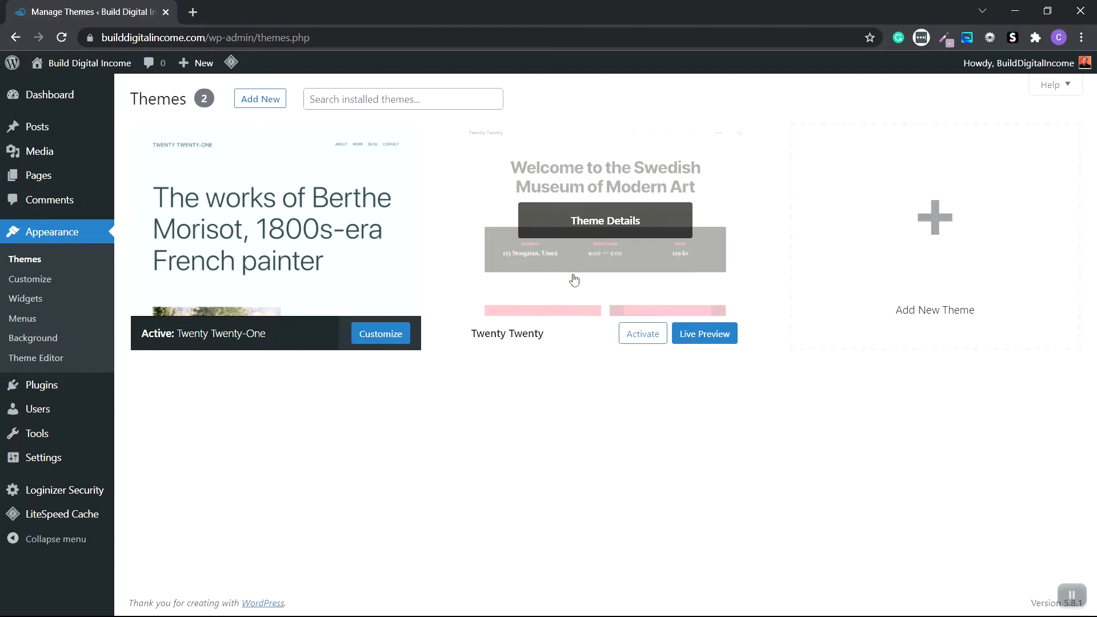
pyautogui.click(585, 221)
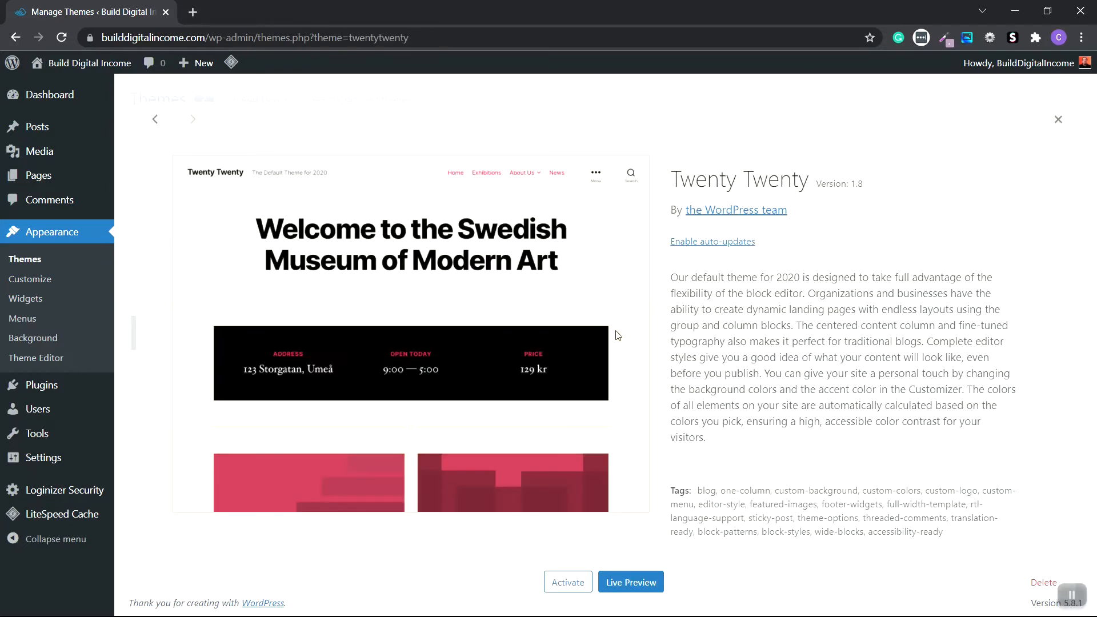
pyautogui.click(1044, 582)
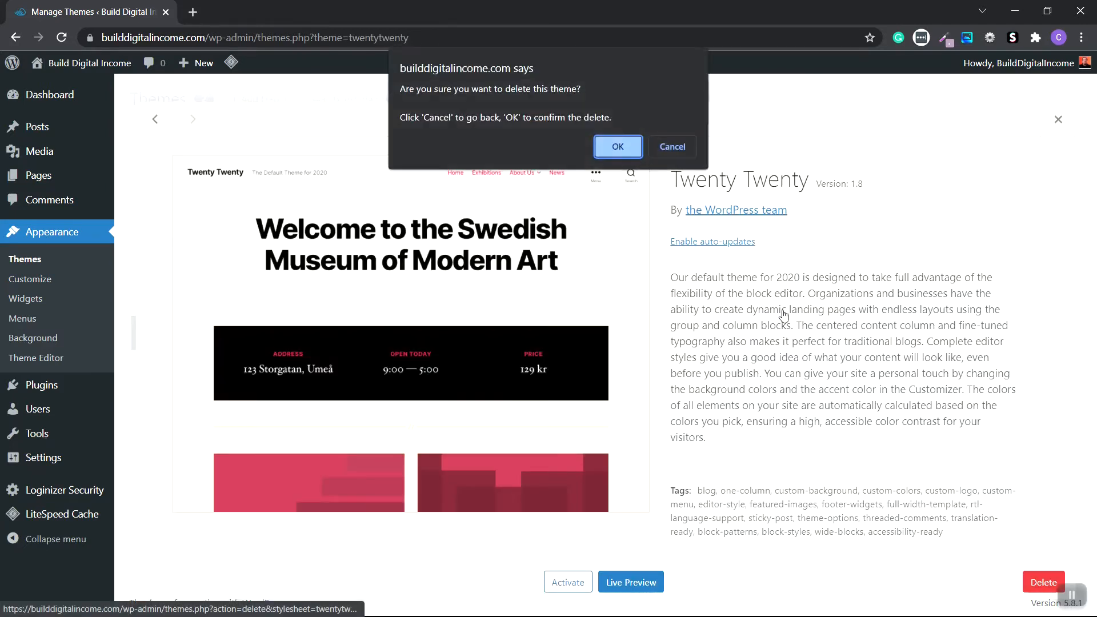
pyautogui.click(620, 150)
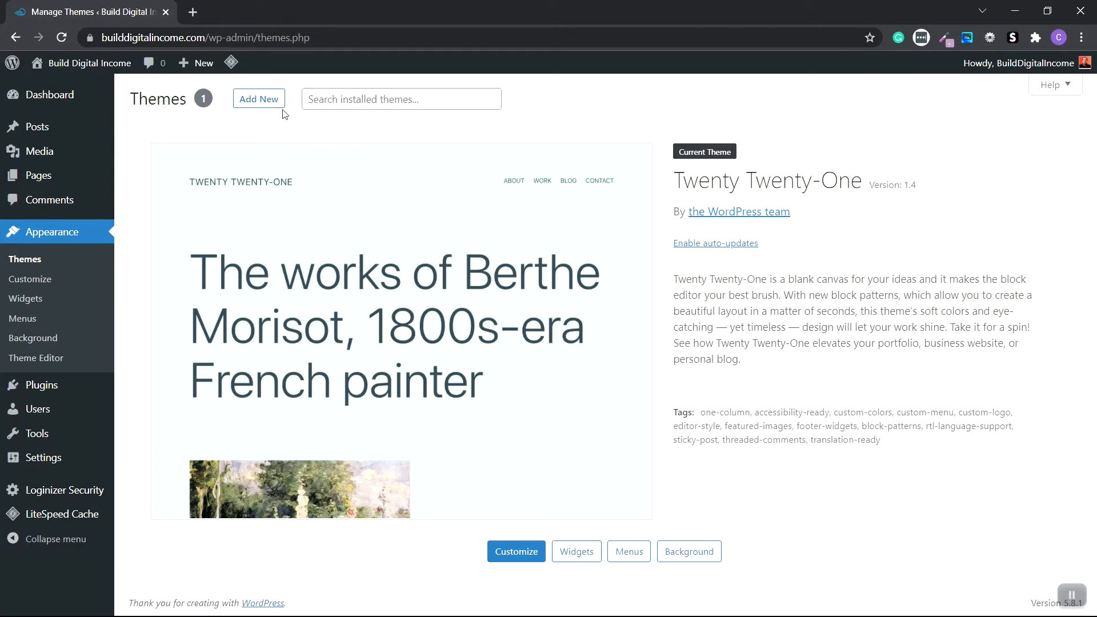
# Find the Kadence theme by searching the theme directory for "kadence", then install and activate it
pyautogui.click(251, 100)
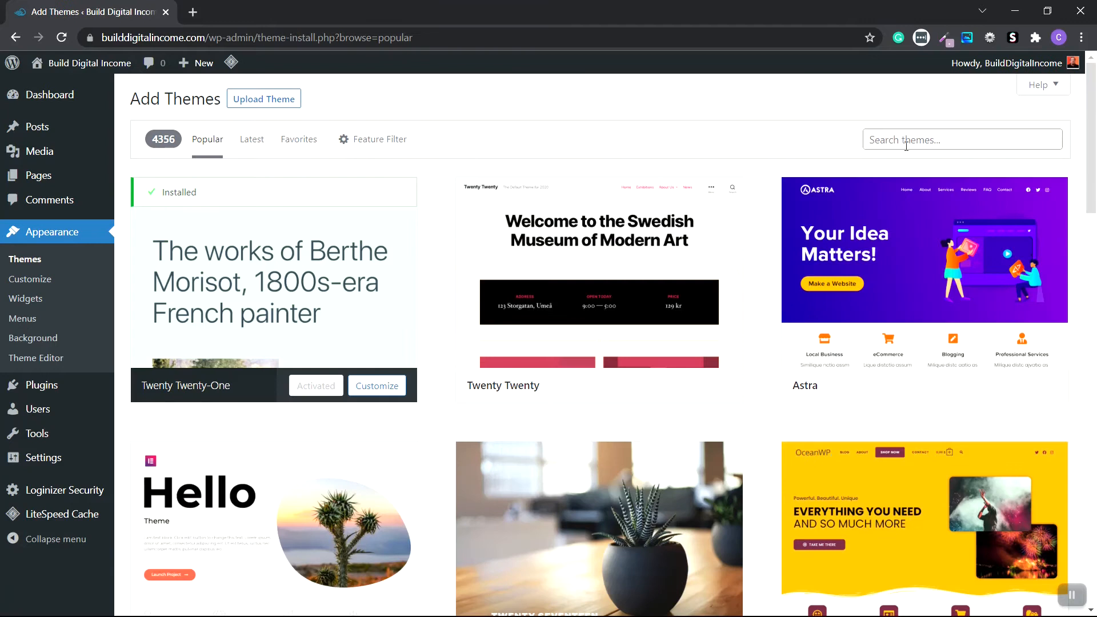
pyautogui.click(928, 137)
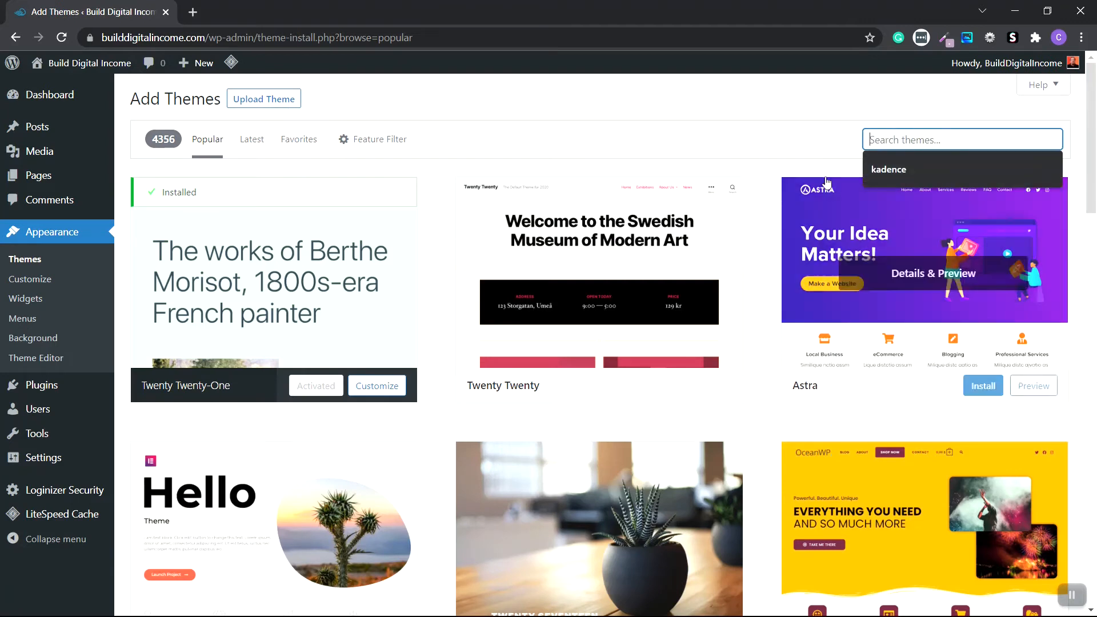
pyautogui.write('kad')
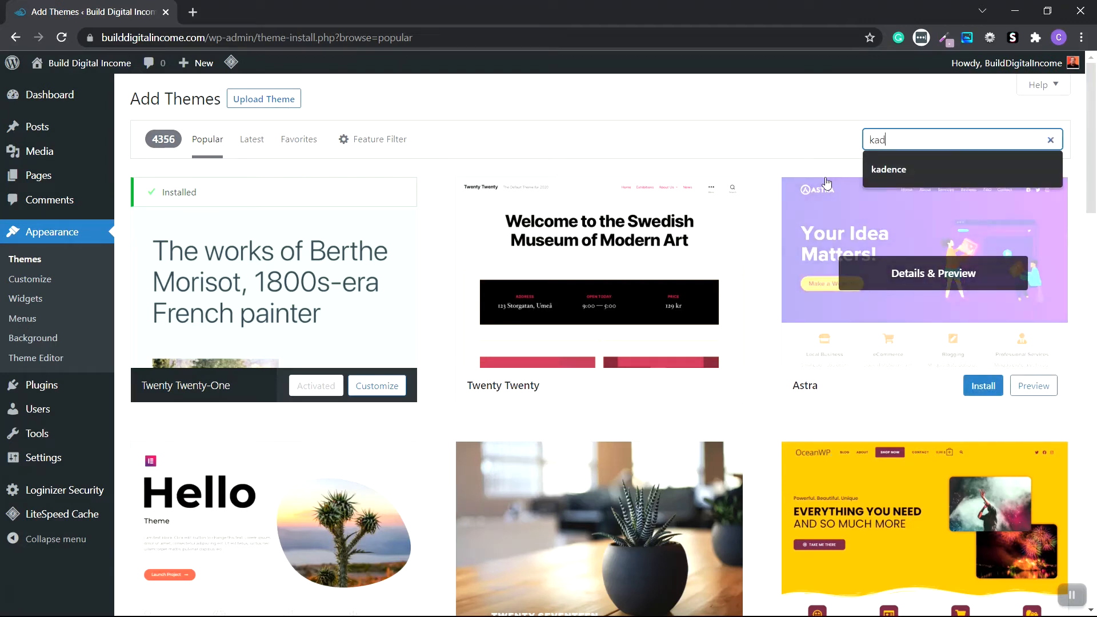
pyautogui.write('ence')
pyautogui.press('Return')
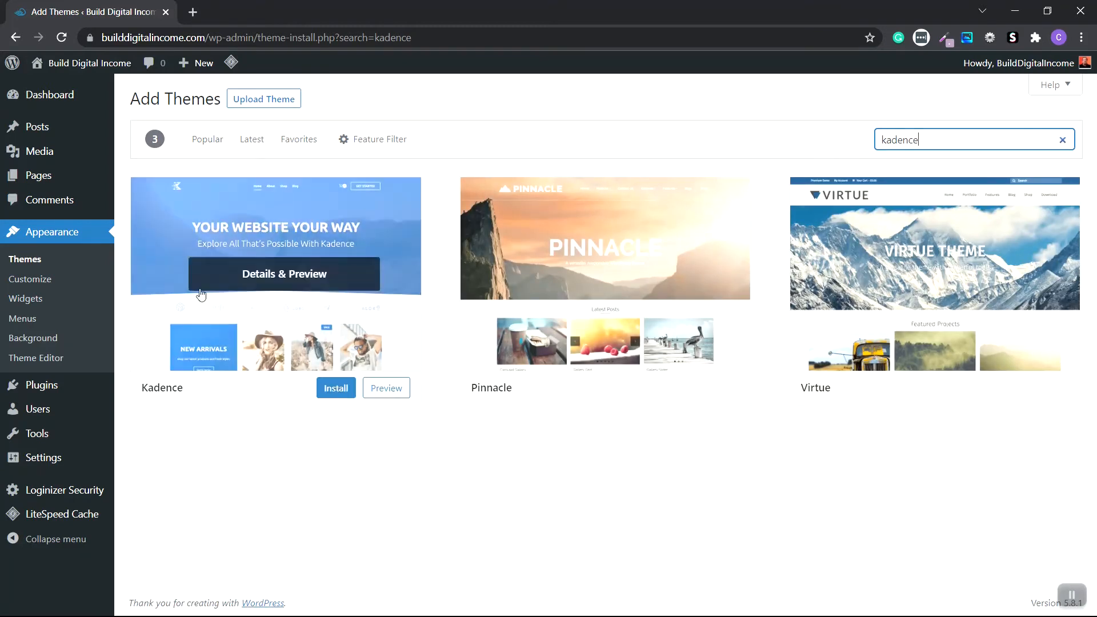
pyautogui.click(335, 388)
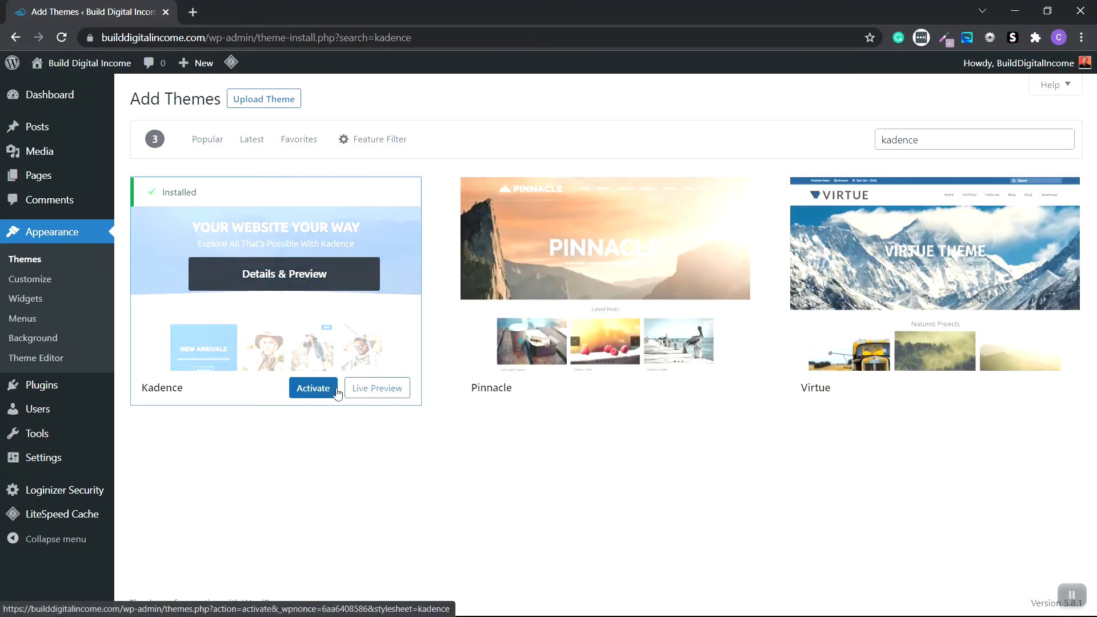
pyautogui.click(314, 388)
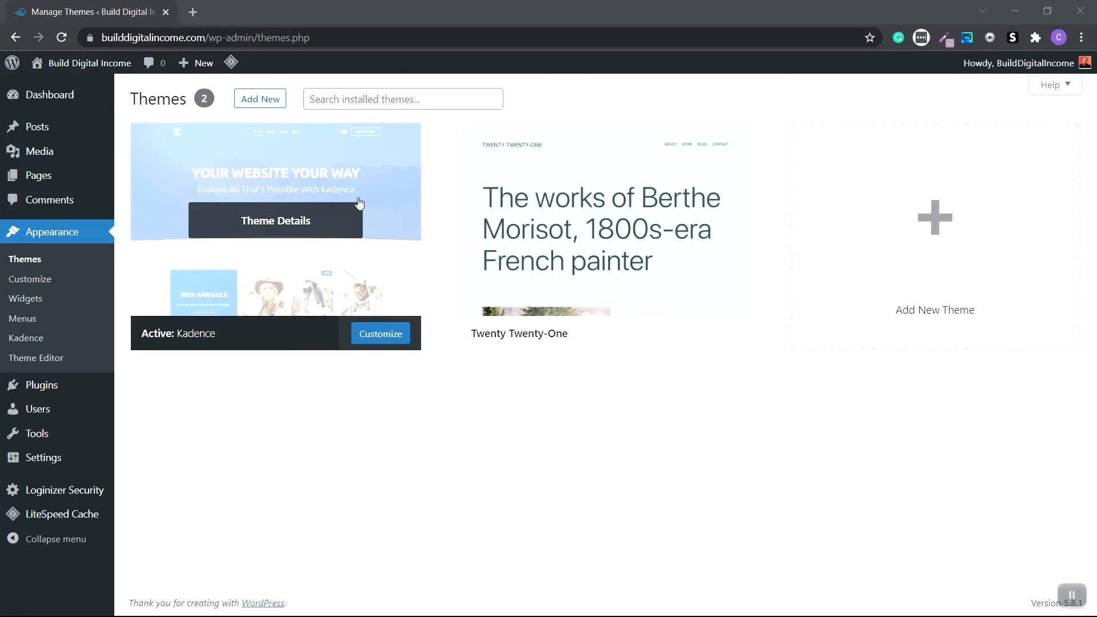
# Delete the inactive Twenty Twenty-One theme from the site
pyautogui.click(608, 217)
pyautogui.click(1043, 582)
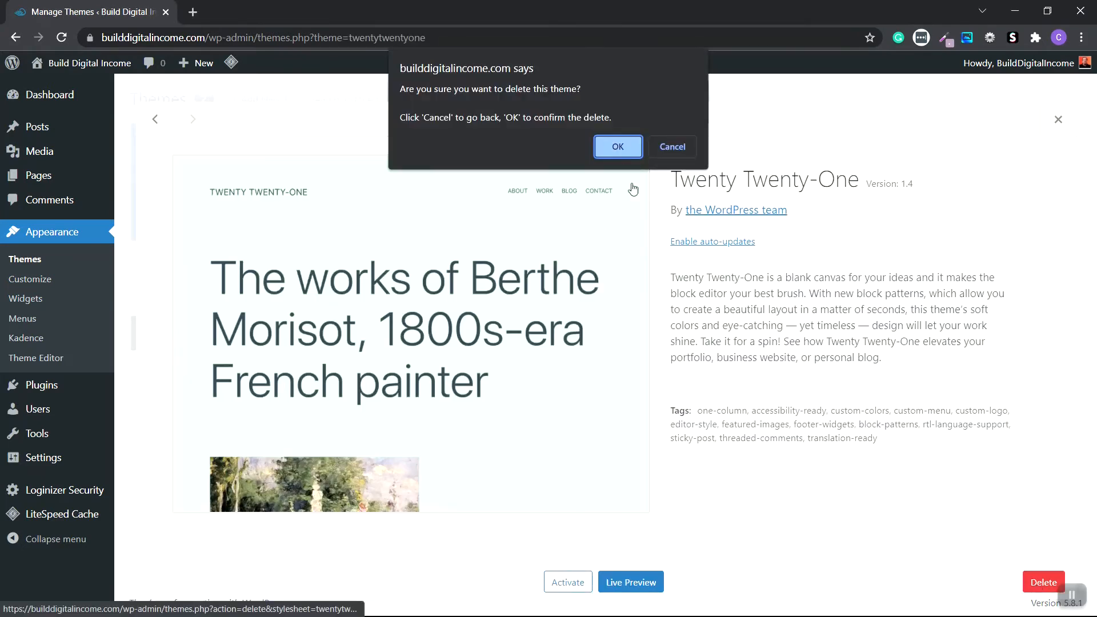
pyautogui.click(617, 147)
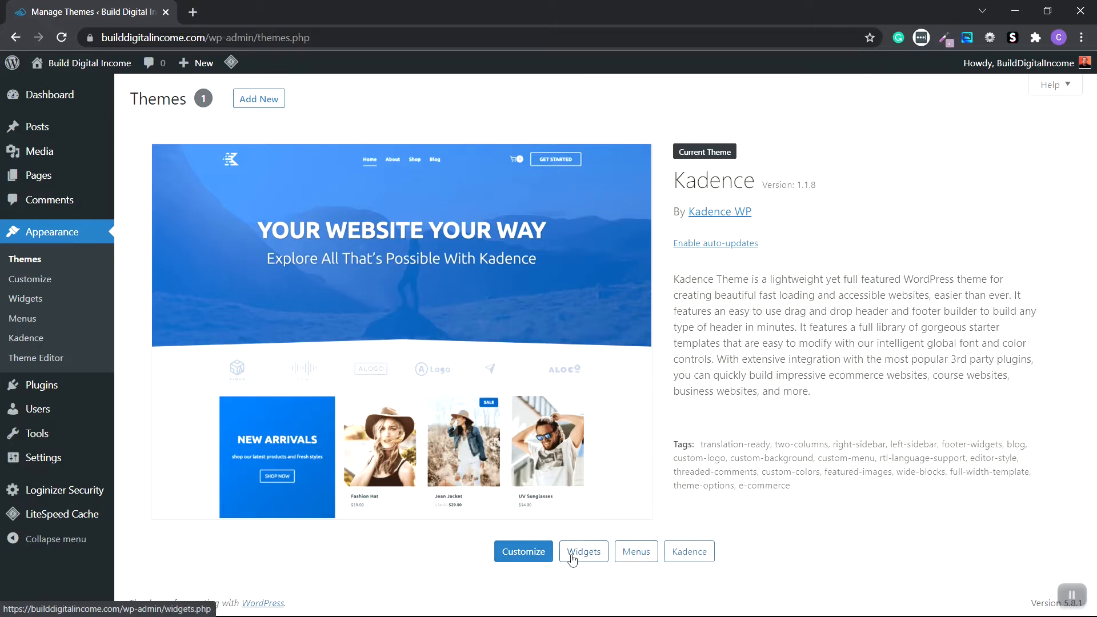
# Install Kadence Starter Templates from the Kadence theme's own settings page
pyautogui.click(693, 553)
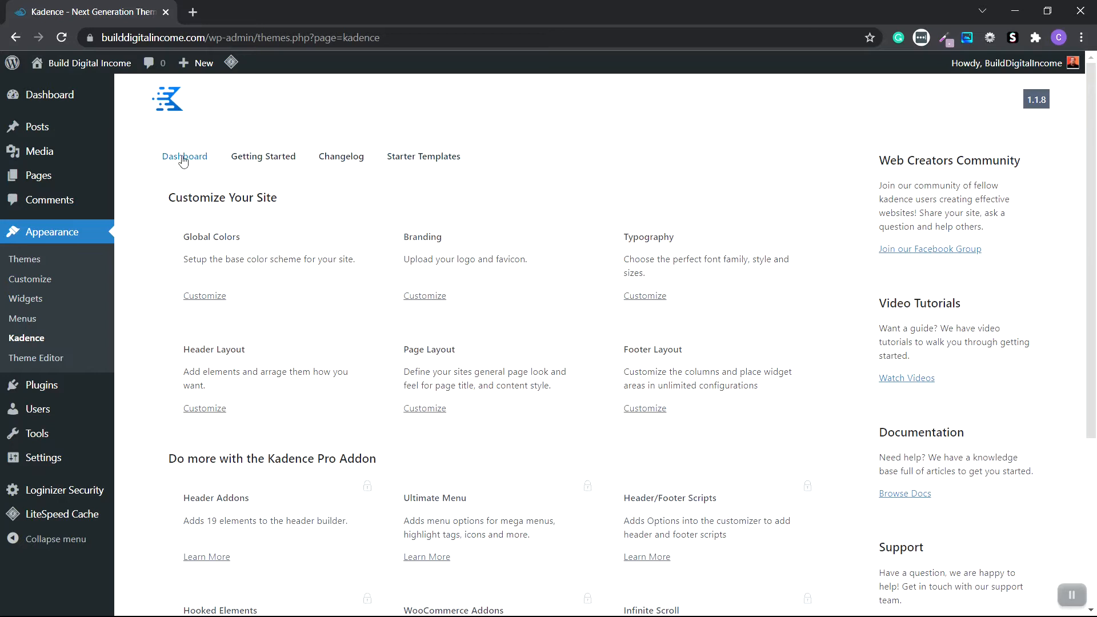
pyautogui.click(431, 163)
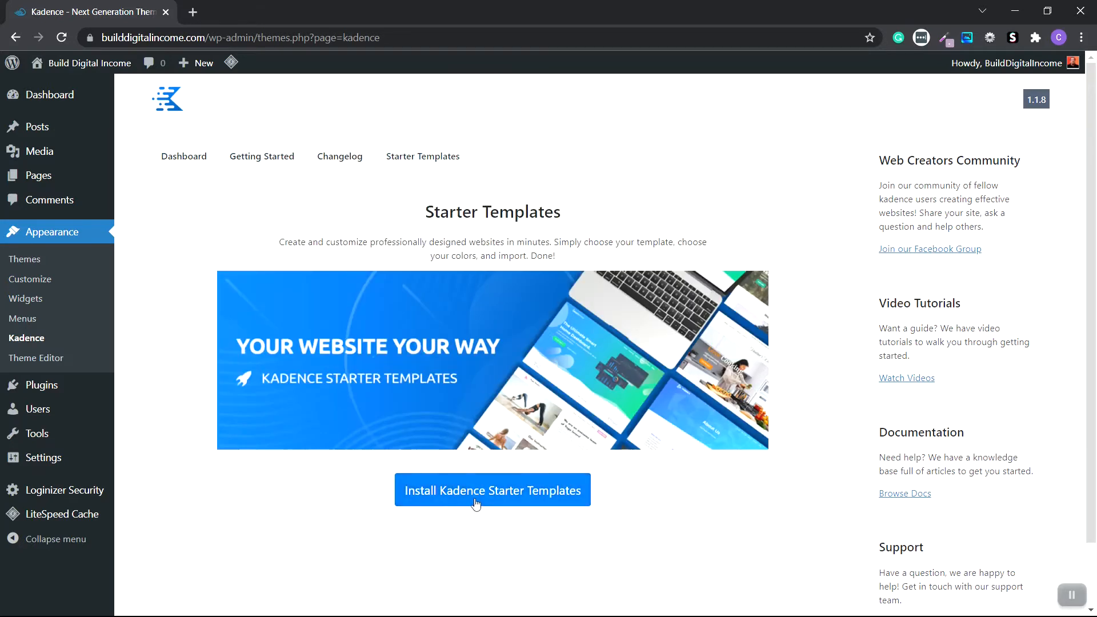
pyautogui.click(522, 495)
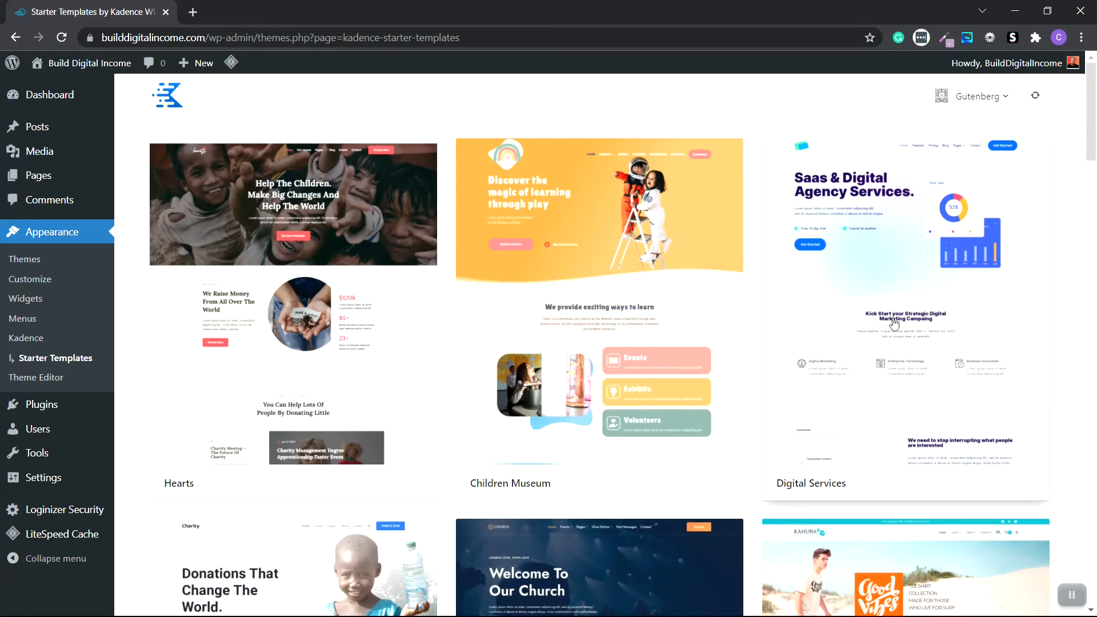
# Browse the Gutenberg starter template gallery and open the Digital Services template with its import options
pyautogui.scroll(-14, 585, 277)
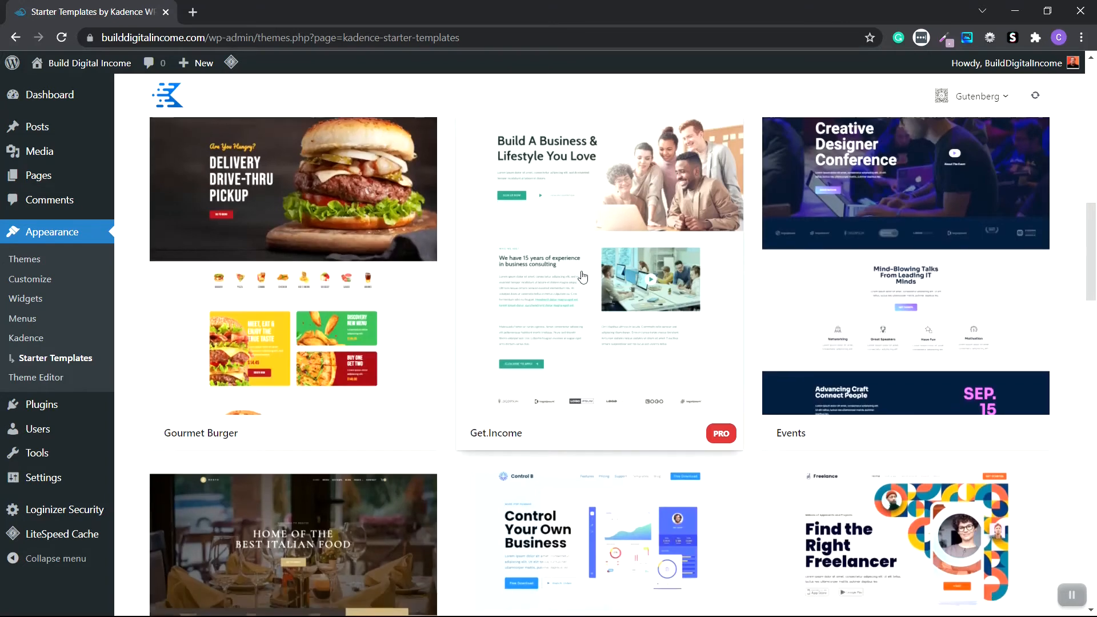
pyautogui.scroll(2, 583, 278)
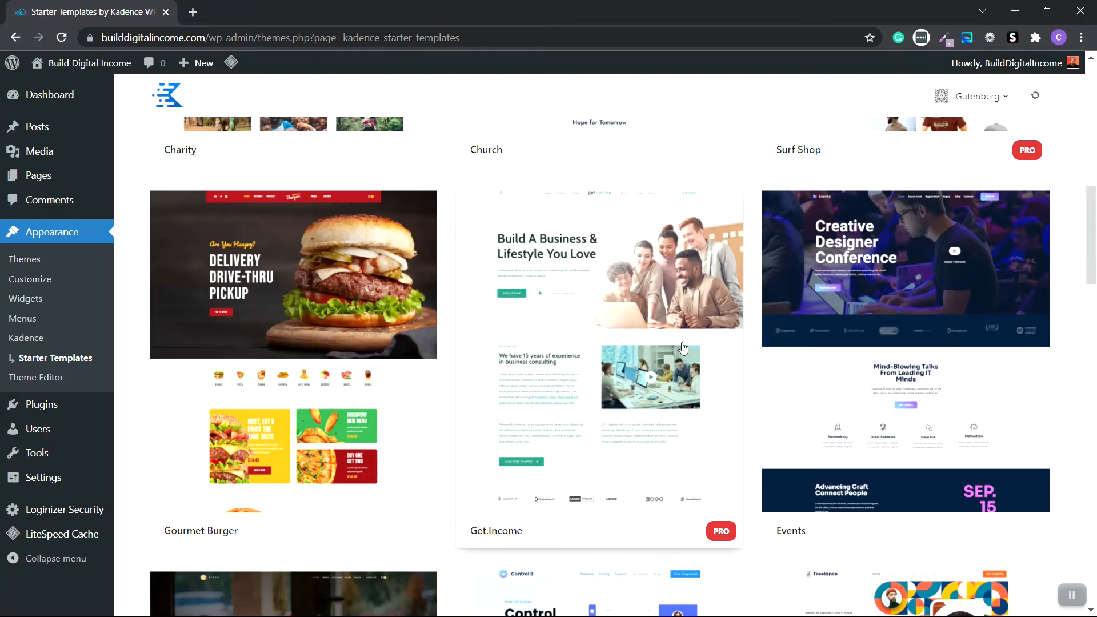
pyautogui.scroll(-2, 683, 347)
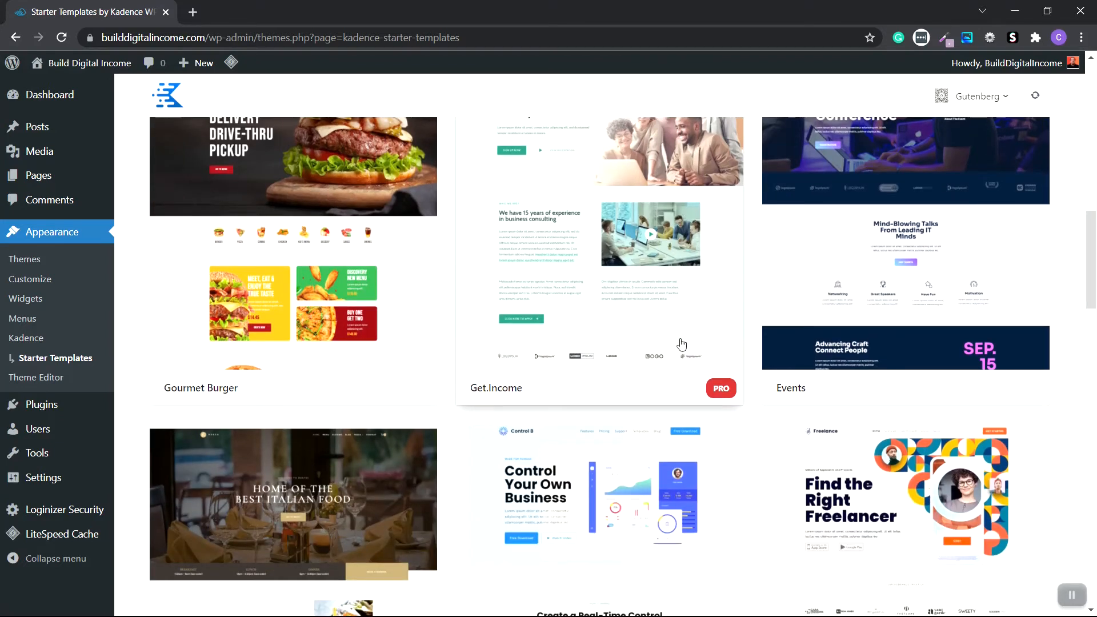
pyautogui.scroll(-8, 686, 337)
pyautogui.scroll(-3, 686, 338)
pyautogui.scroll(-1, 628, 297)
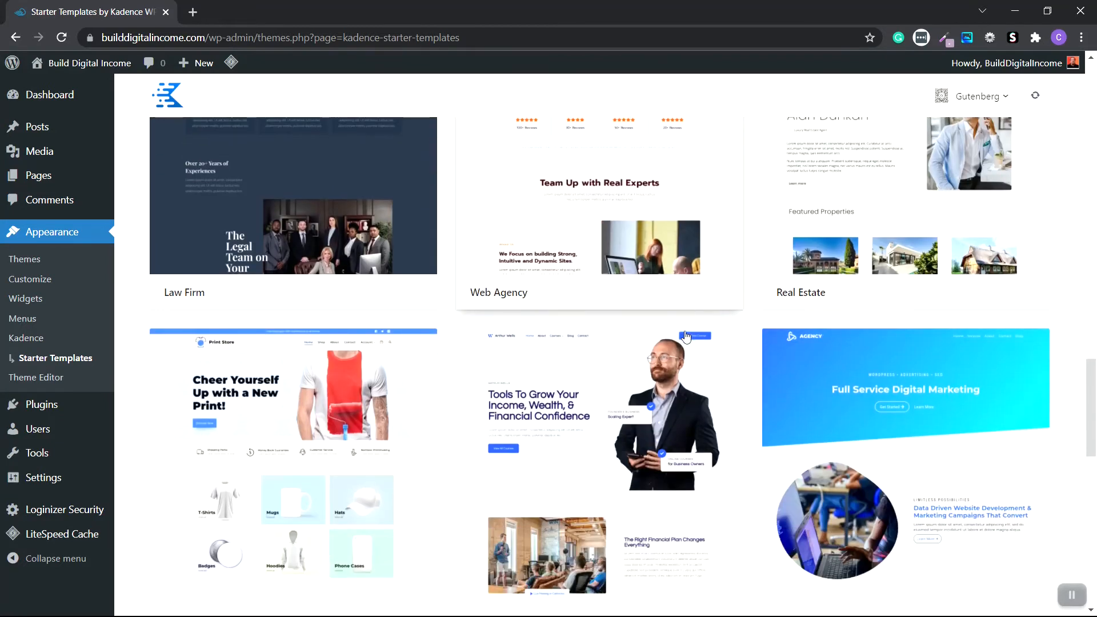
pyautogui.scroll(-3, 733, 319)
pyautogui.scroll(-4, 732, 319)
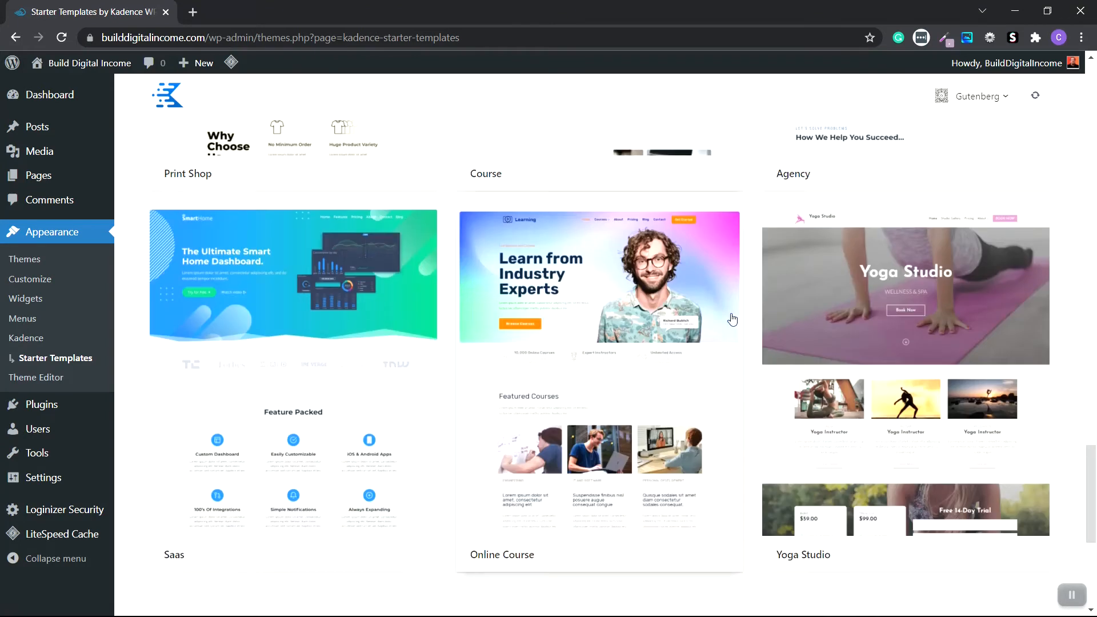
pyautogui.scroll(20, 733, 318)
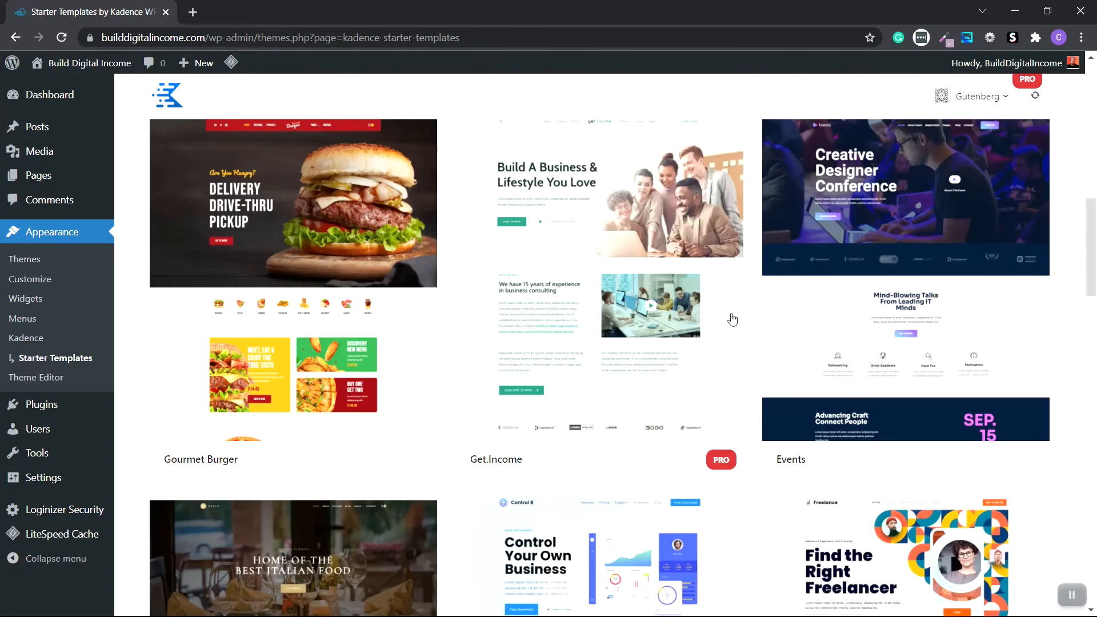
pyautogui.scroll(8, 732, 318)
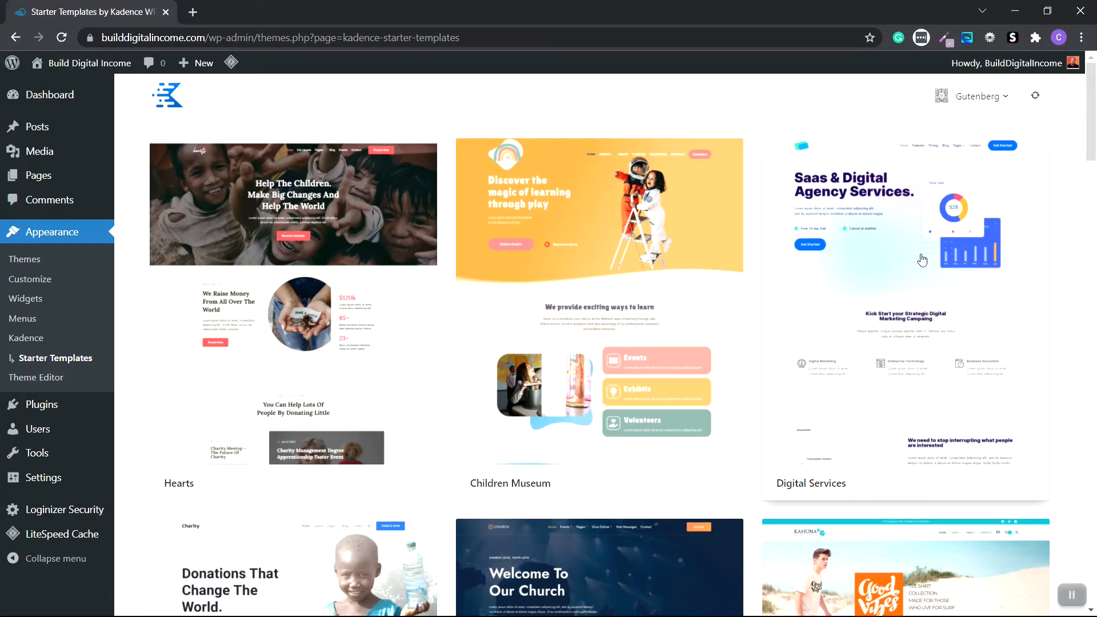
pyautogui.click(907, 304)
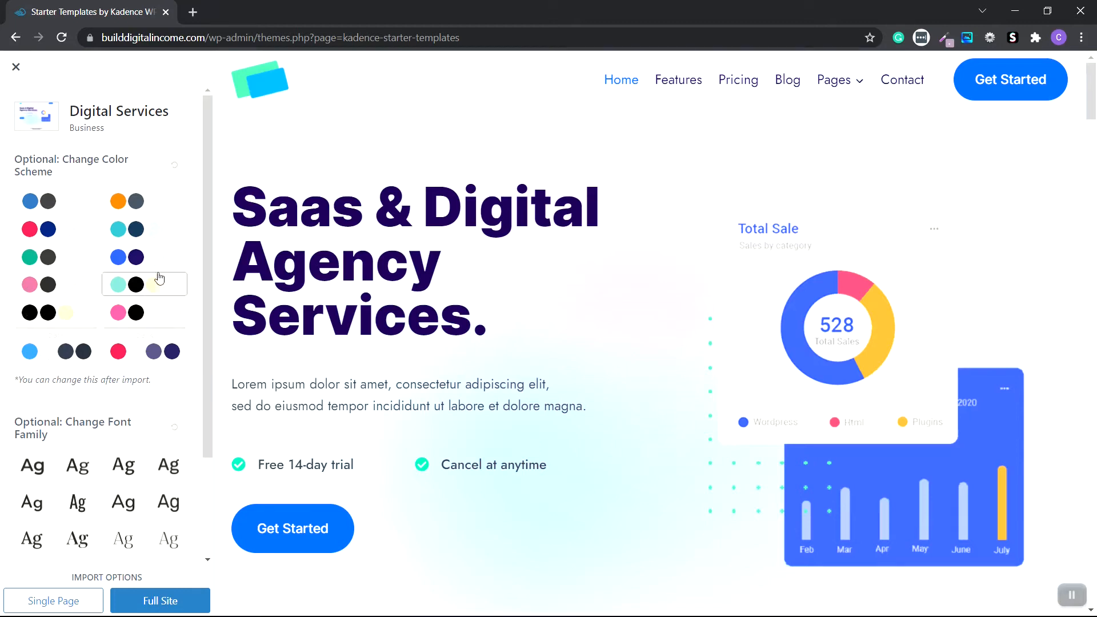
# Preview the first six color schemes on the Digital Services template, keeping the bright blue and dark purple palette
pyautogui.scroll(-2, 31, 264)
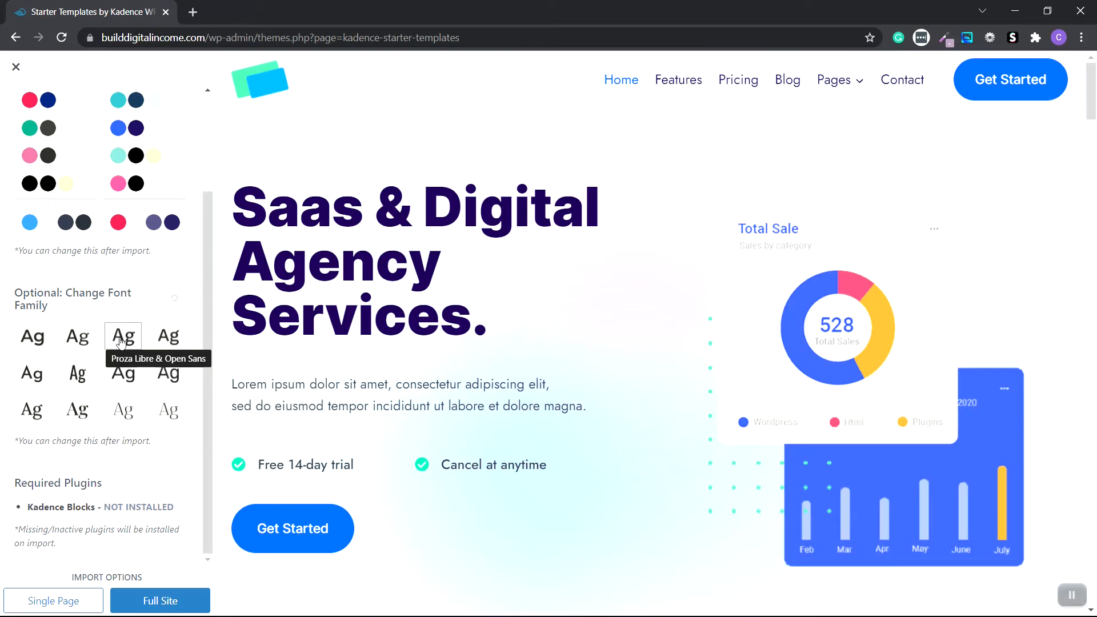
pyautogui.scroll(2, 121, 341)
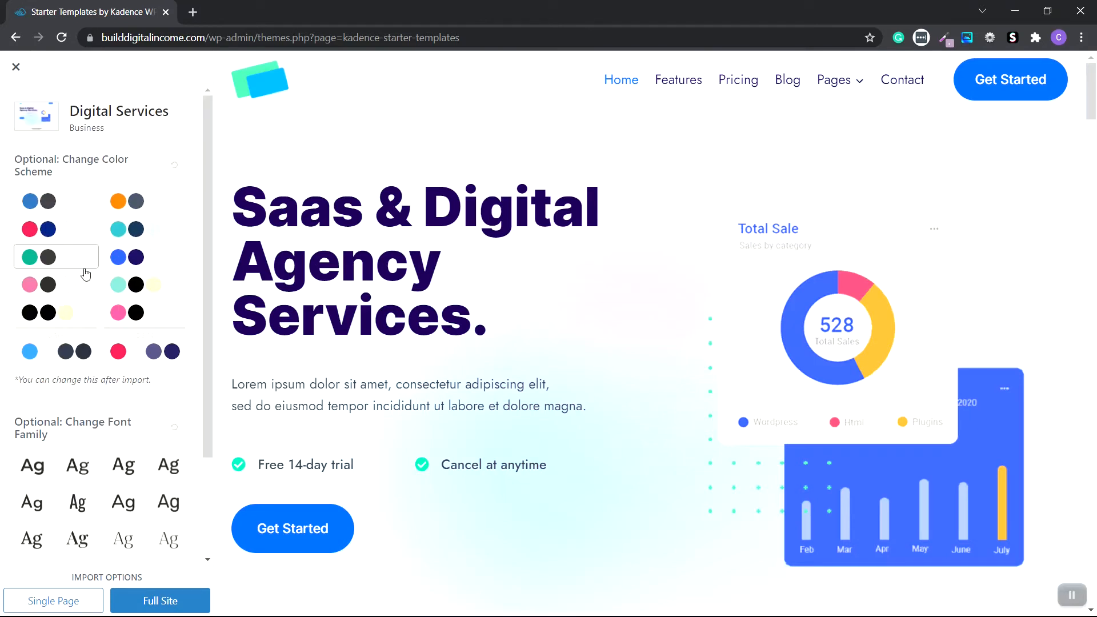
pyautogui.click(80, 203)
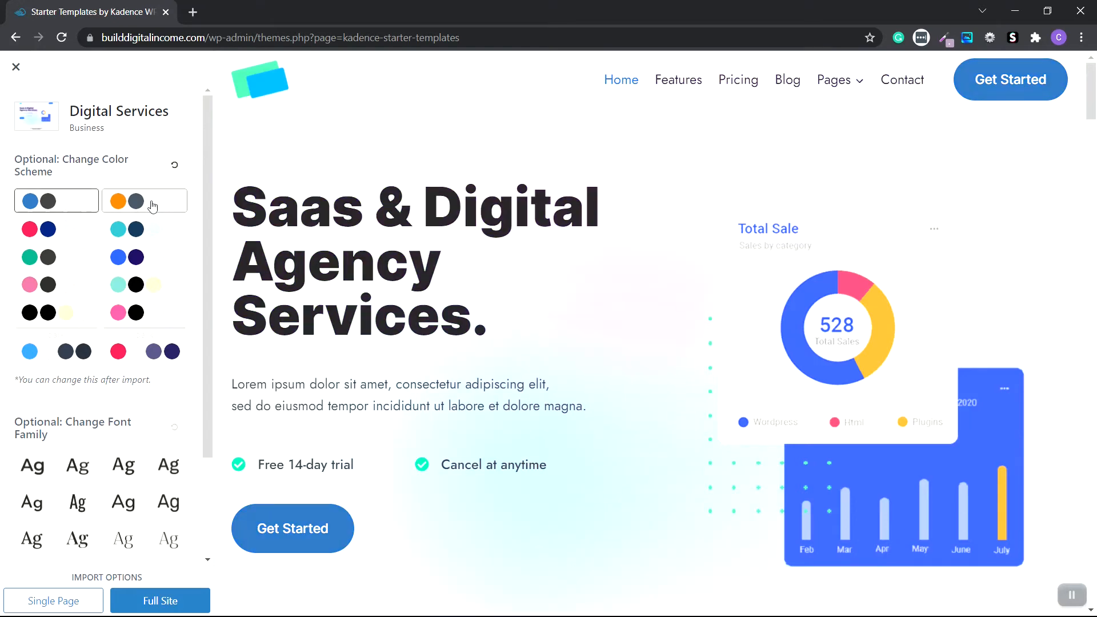
pyautogui.click(152, 206)
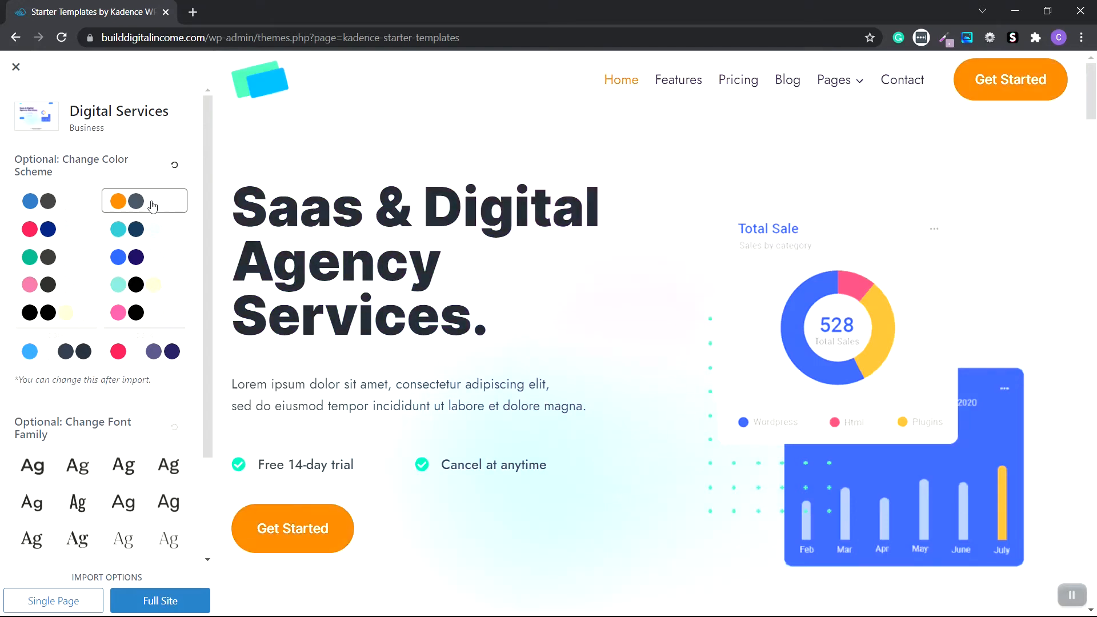
pyautogui.click(61, 232)
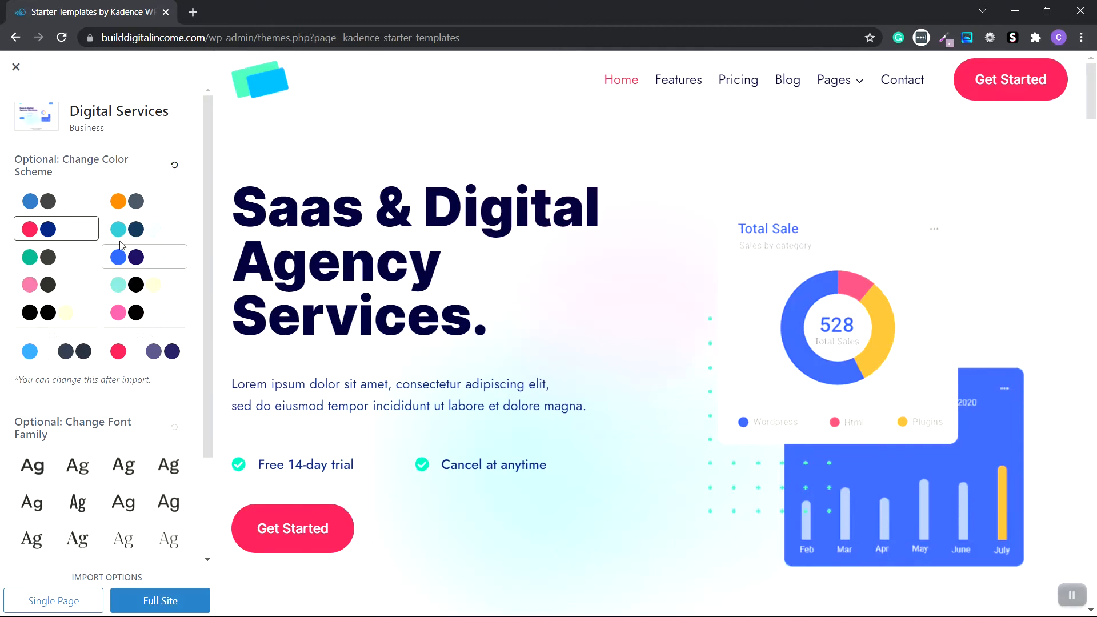
pyautogui.click(136, 234)
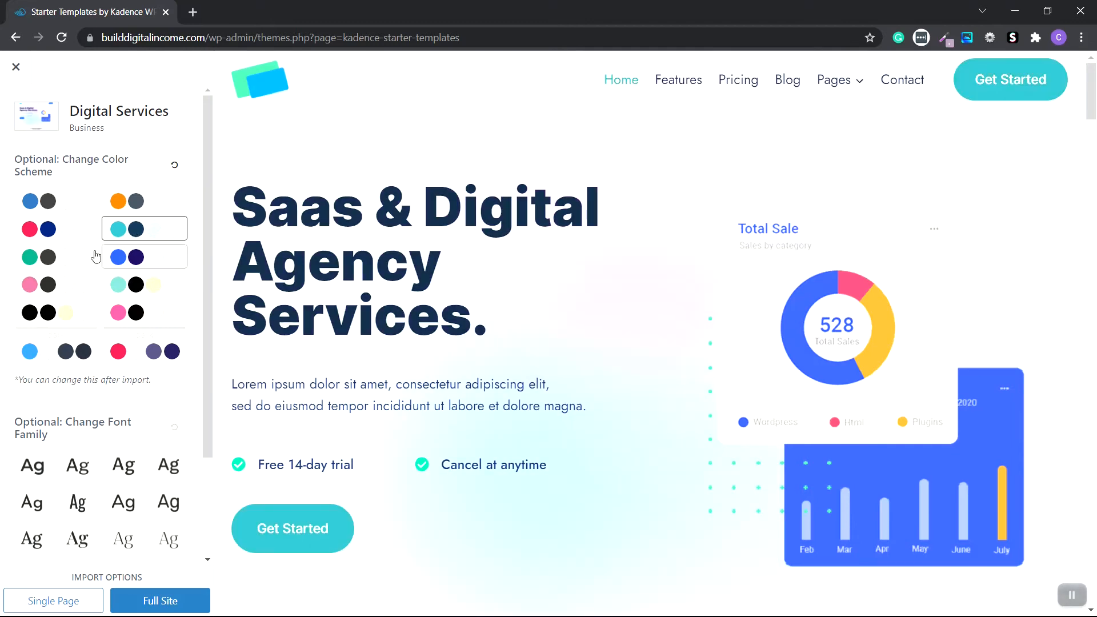
pyautogui.click(56, 262)
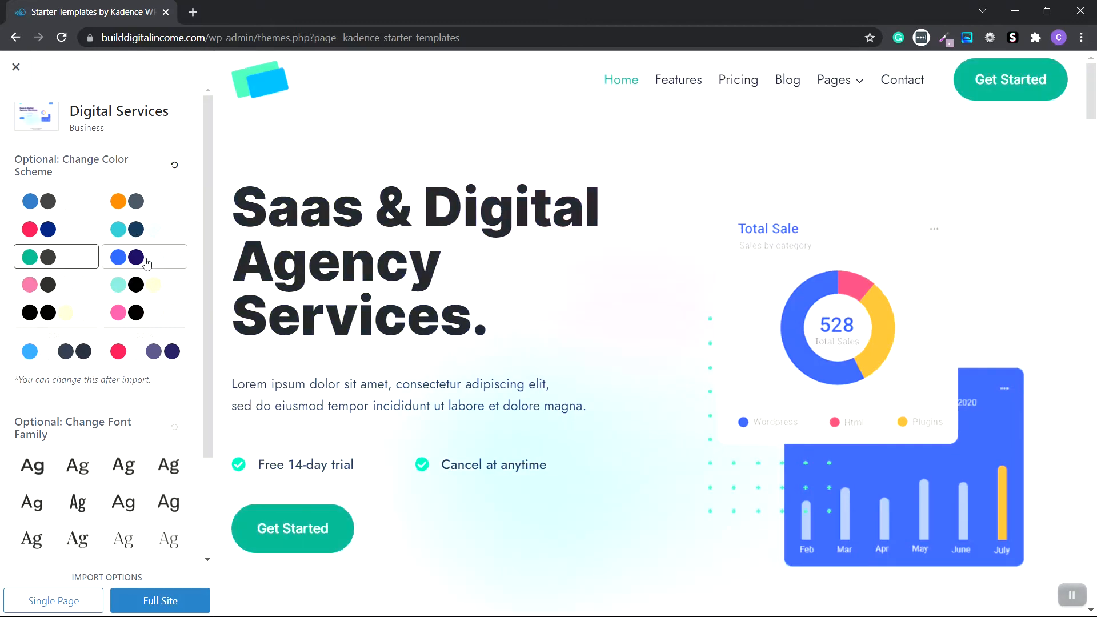
pyautogui.click(147, 263)
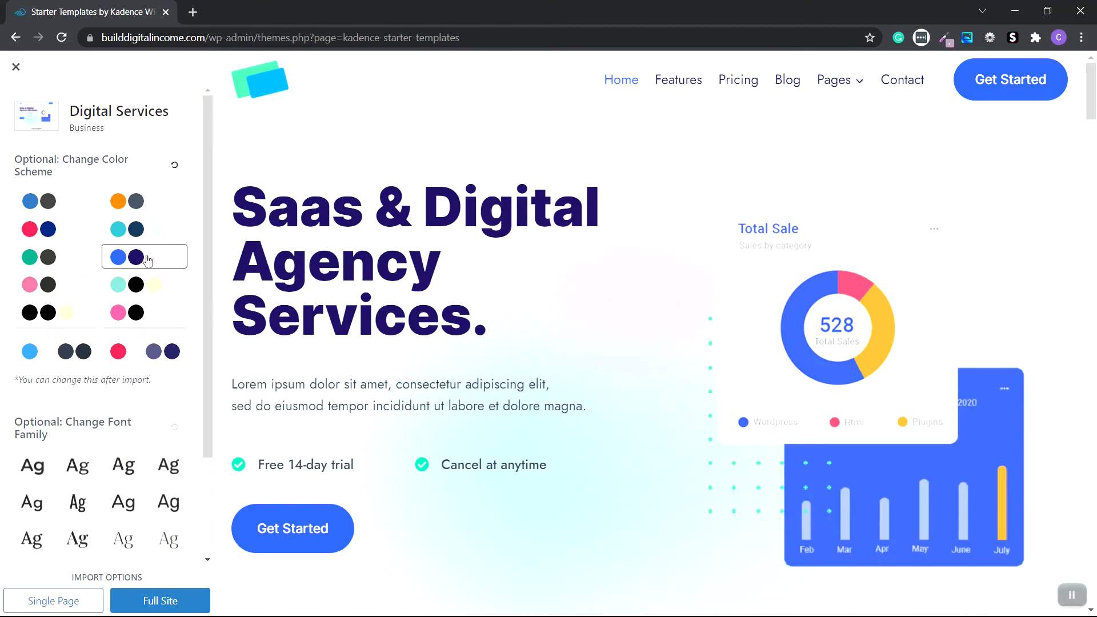
# Try the four font pairings in the first row on the template preview and reset the font family to the template's default
pyautogui.scroll(-2, 148, 260)
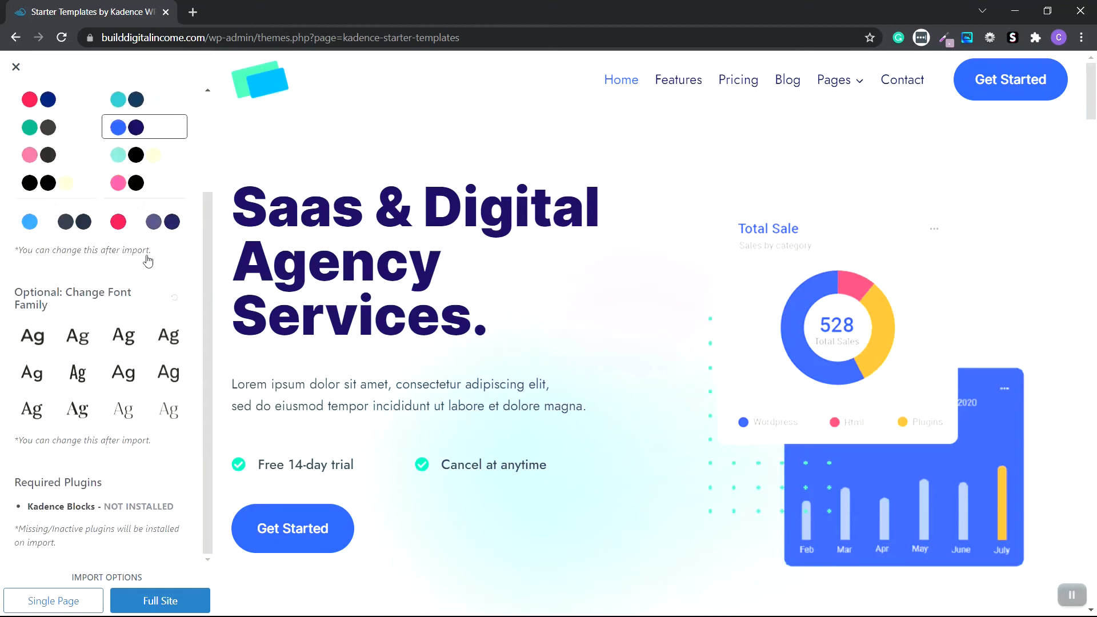
pyautogui.click(32, 337)
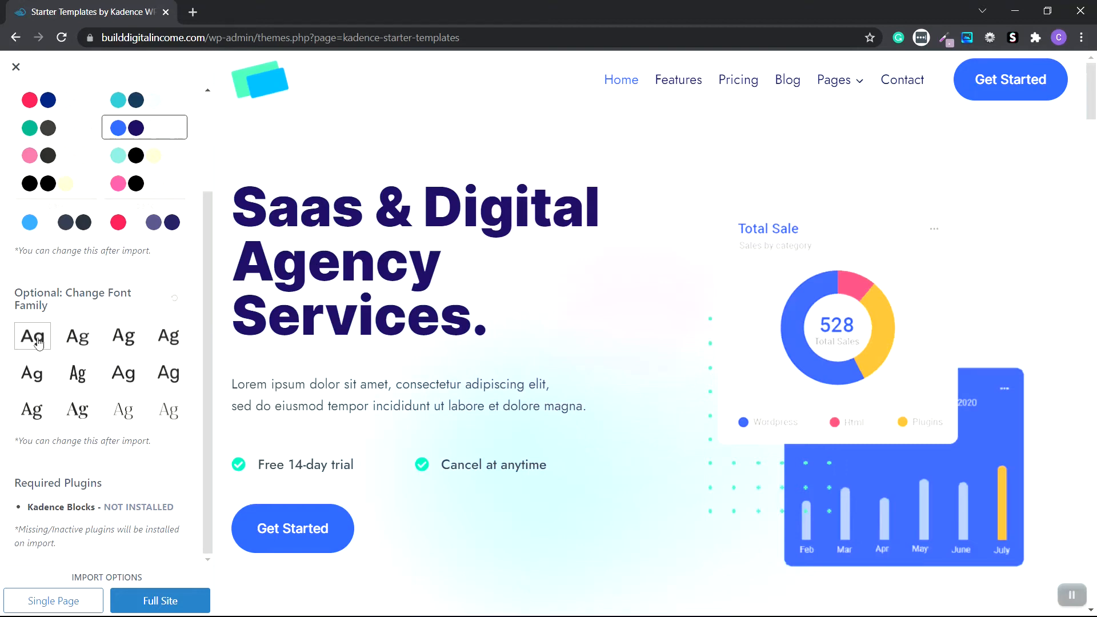
pyautogui.click(87, 341)
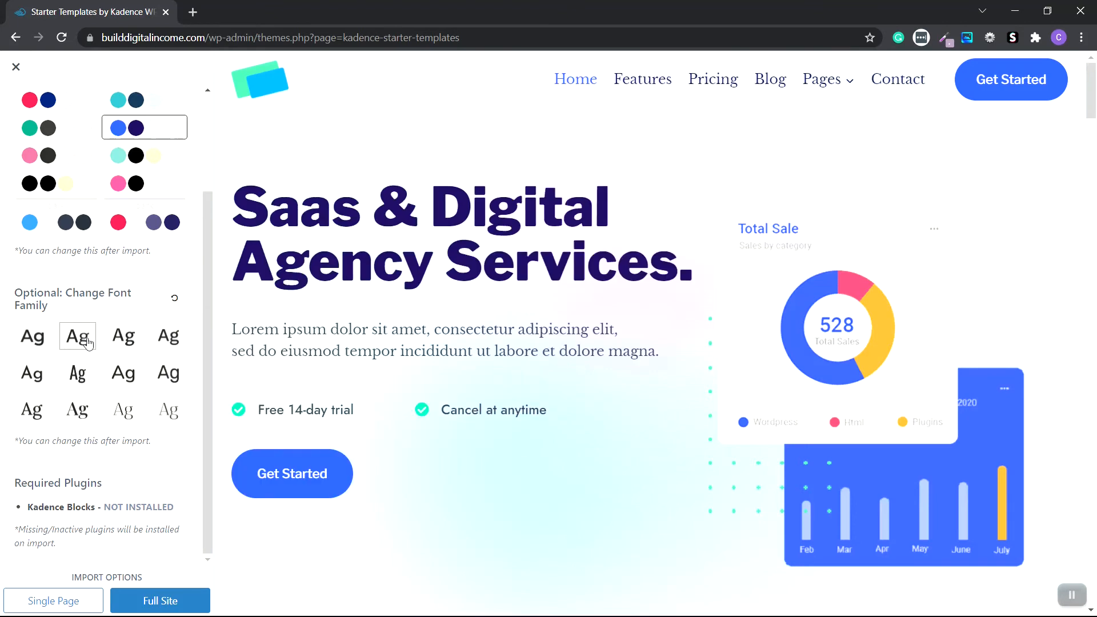
pyautogui.click(131, 346)
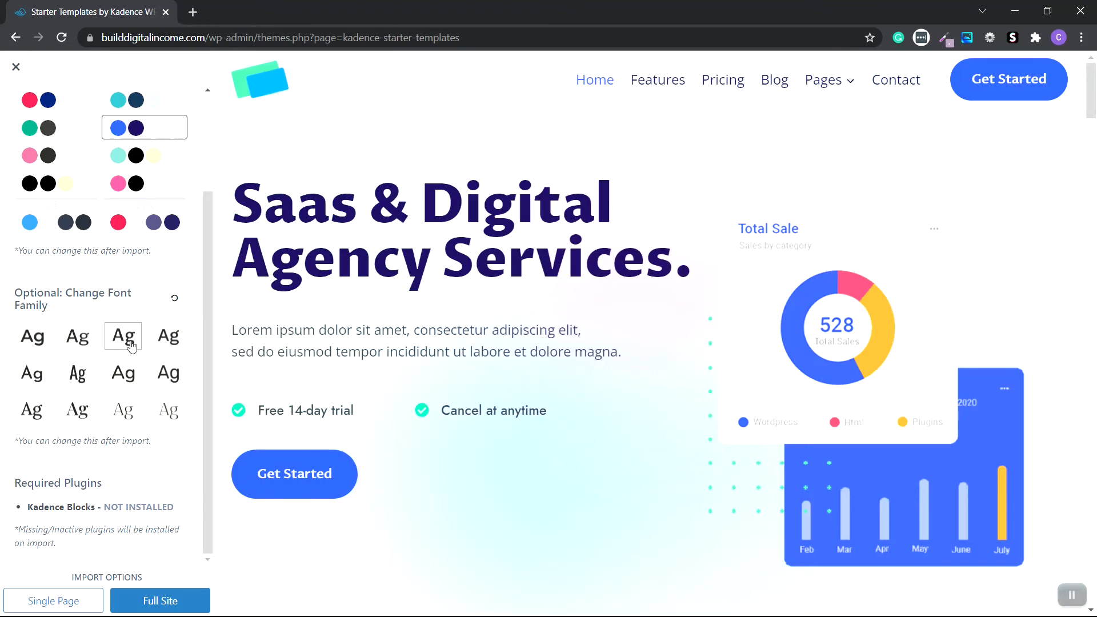
pyautogui.click(167, 341)
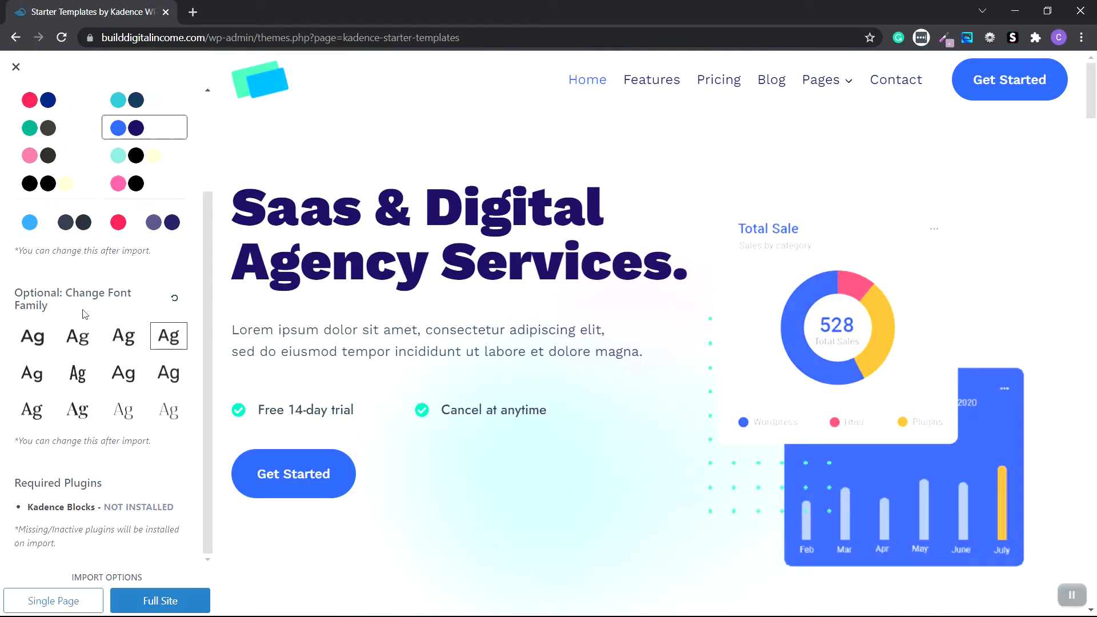
pyautogui.click(175, 303)
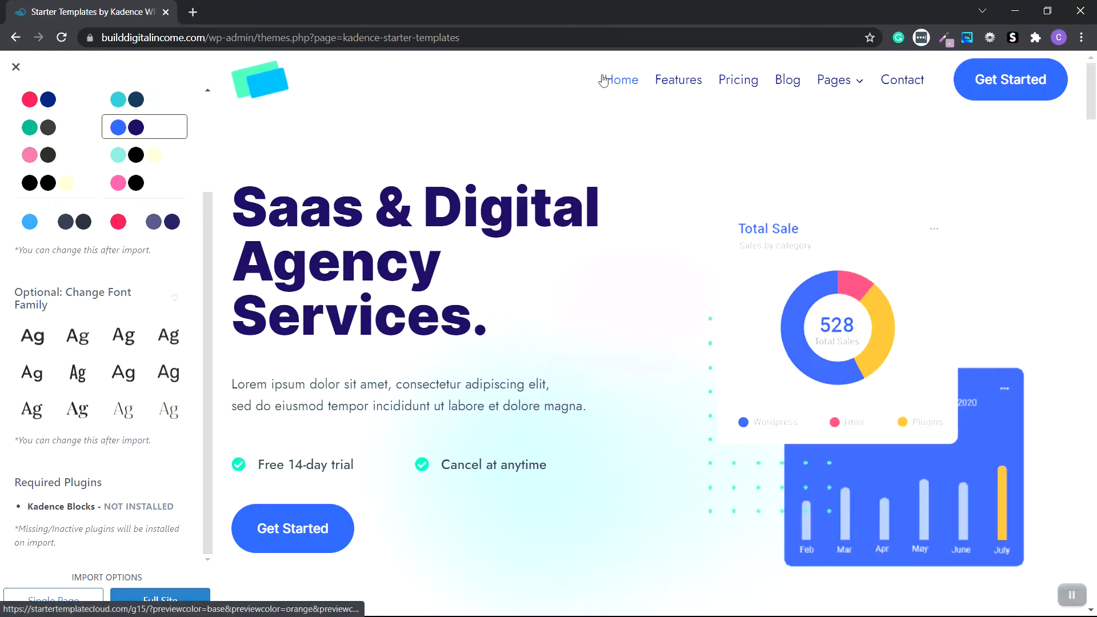
# Import the Digital Services template as a full site, checking the import details and leaving customizer settings and content included
pyautogui.click(150, 605)
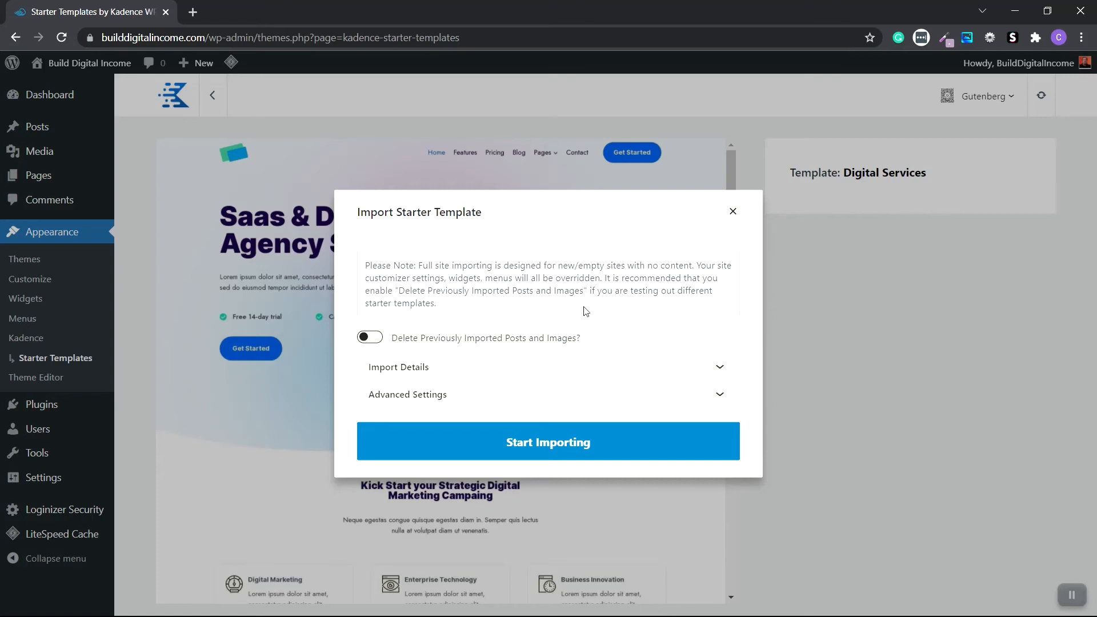
pyautogui.click(514, 367)
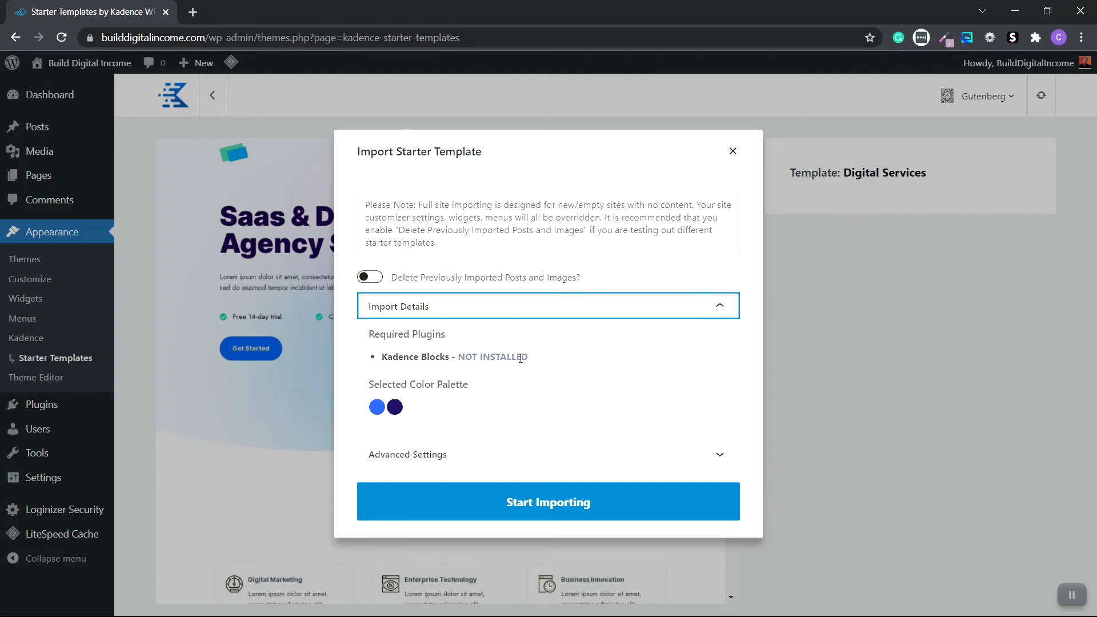
pyautogui.click(382, 307)
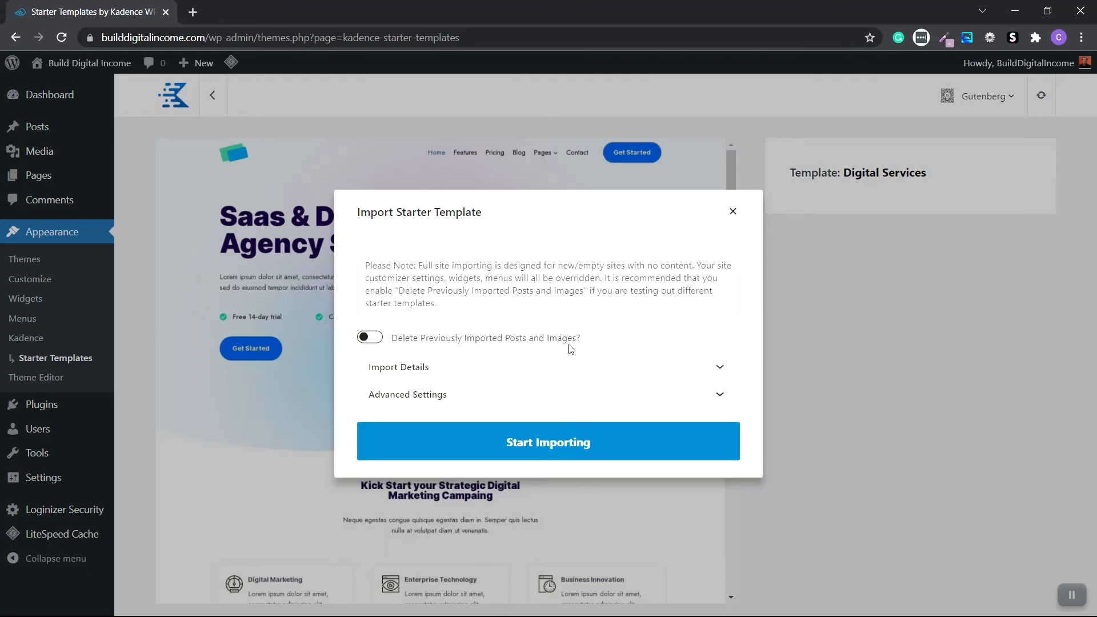
pyautogui.click(434, 394)
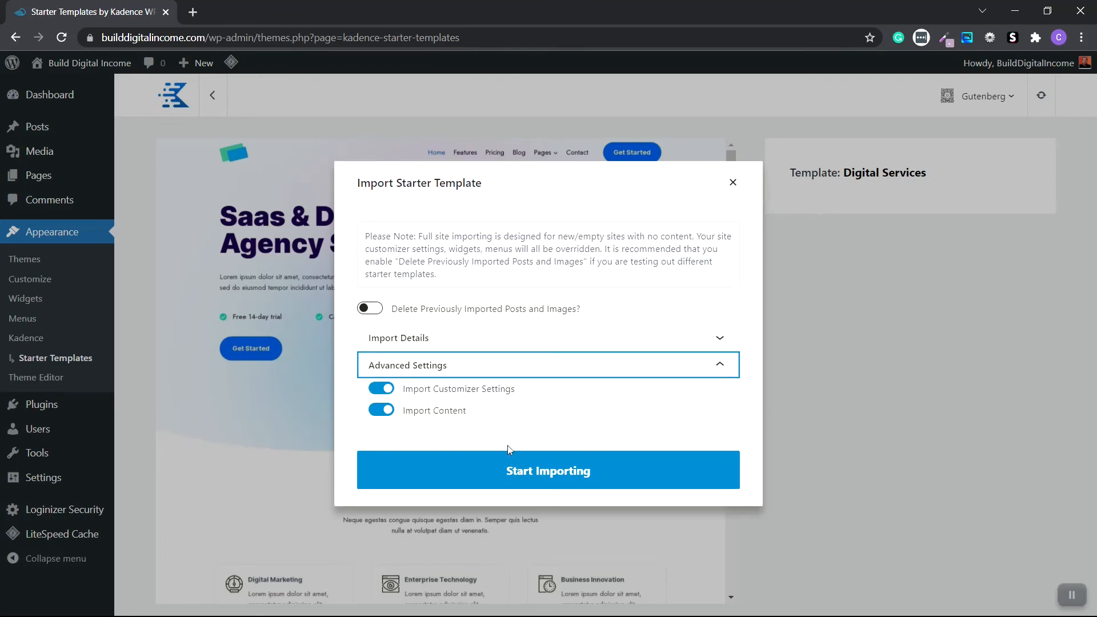
pyautogui.click(561, 480)
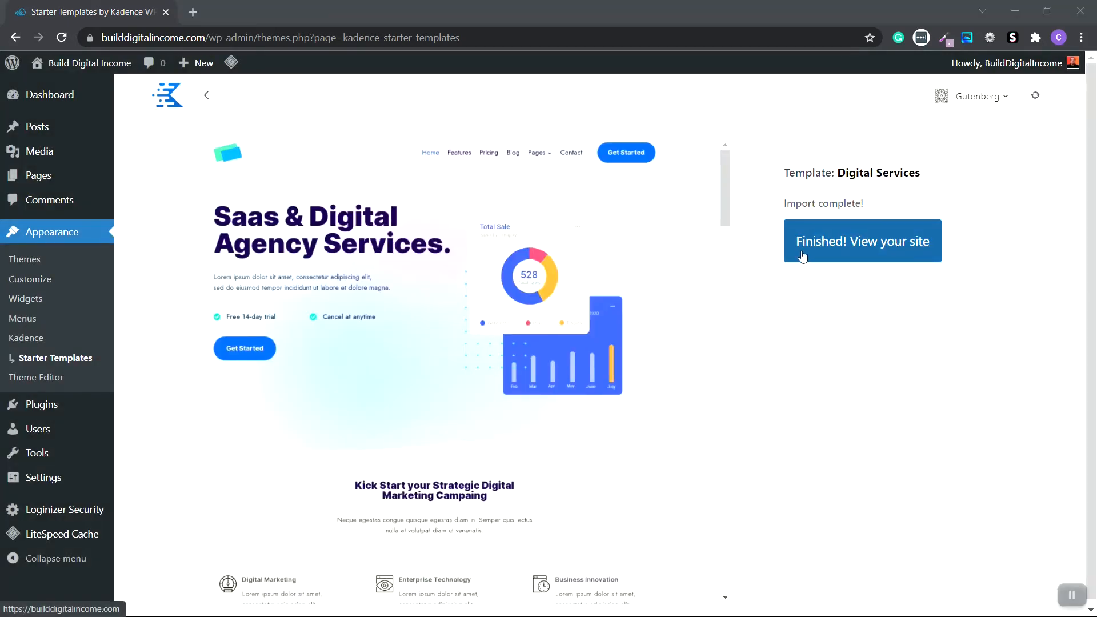
# View the imported live site and look through its Features and Pricing pages
pyautogui.click(857, 251)
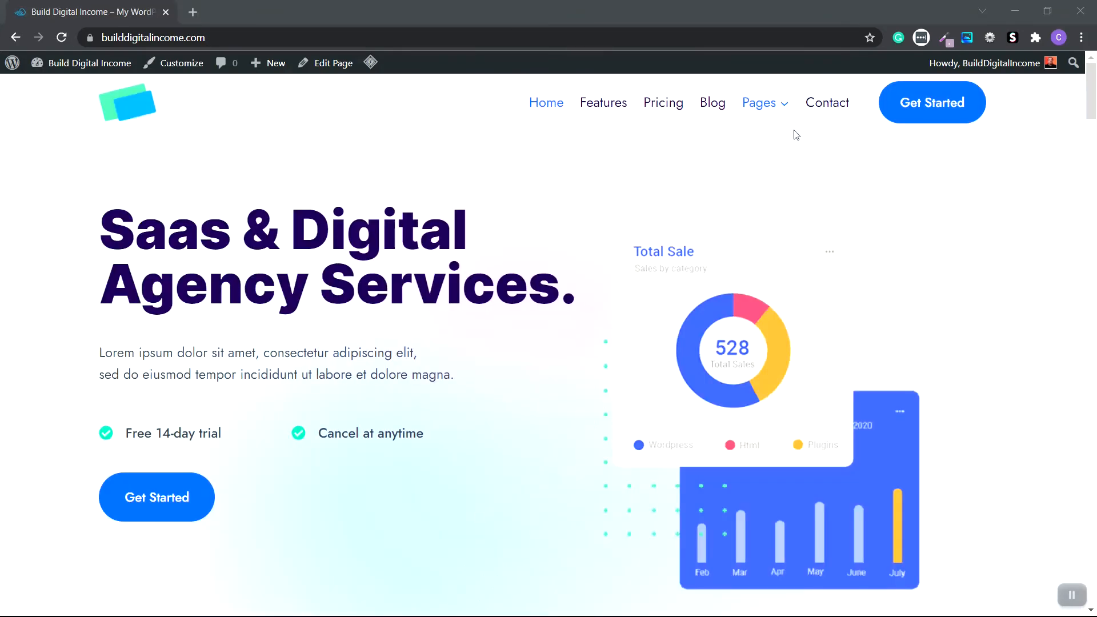
pyautogui.click(596, 110)
pyautogui.scroll(-20, 631, 166)
pyautogui.scroll(20, 631, 220)
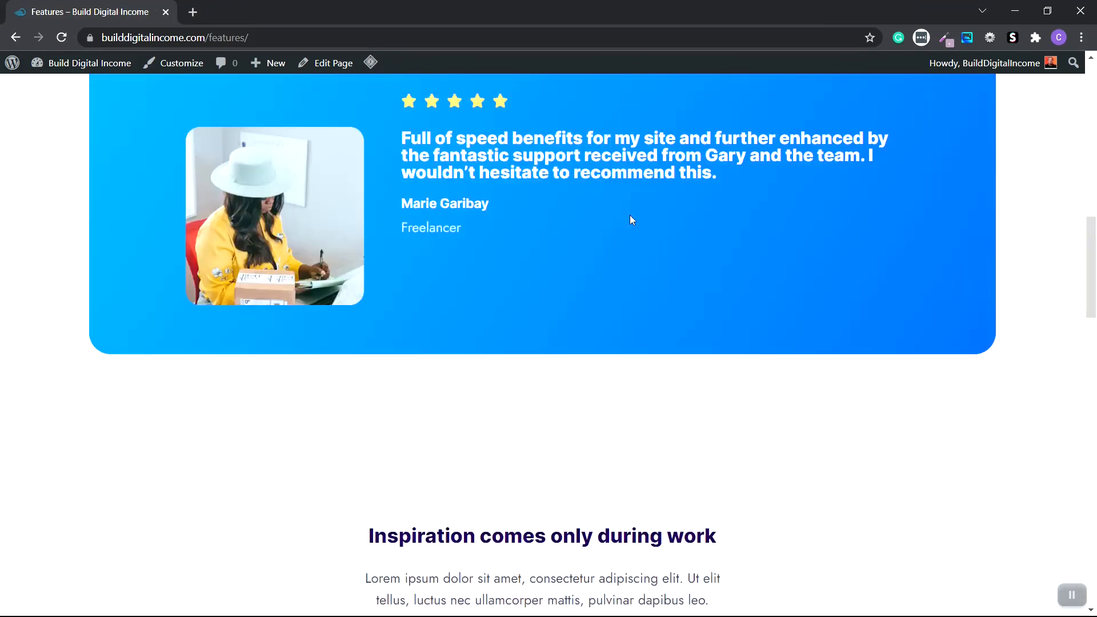
pyautogui.click(665, 112)
pyautogui.scroll(-1, 817, 251)
pyautogui.scroll(-20, 817, 254)
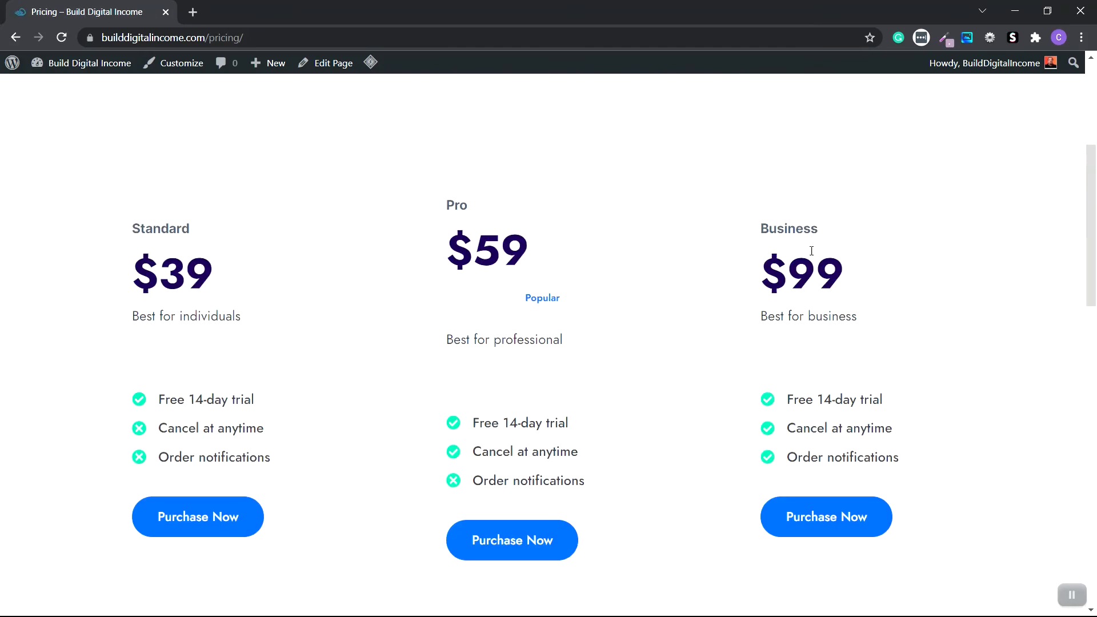
pyautogui.scroll(20, 794, 255)
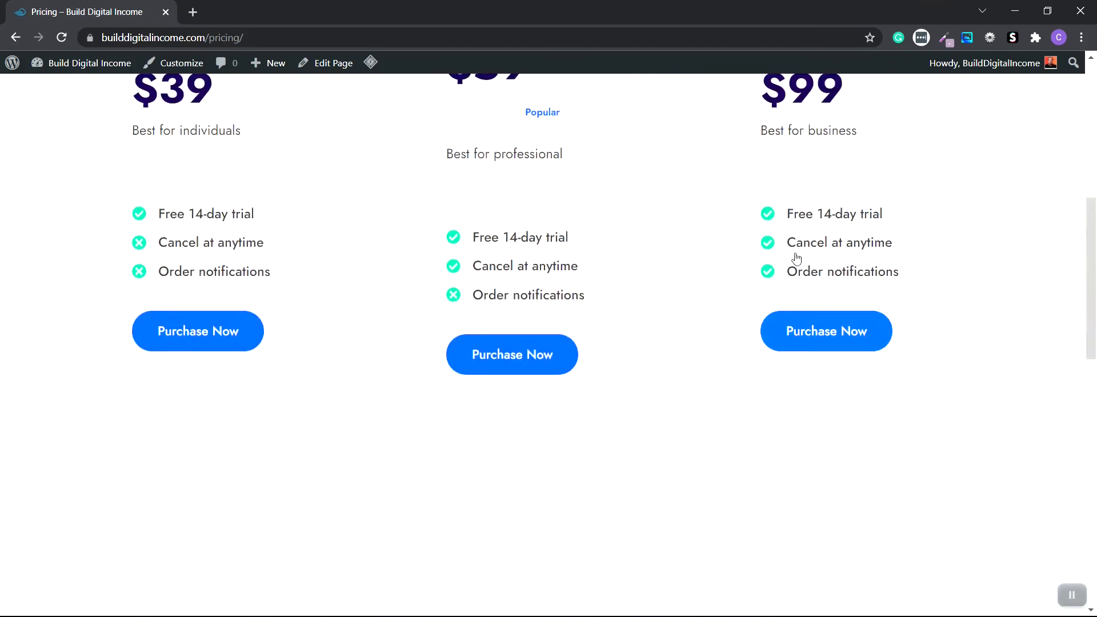
# Look over the site's Blog page and the Contact page with its contact form
pyautogui.click(727, 116)
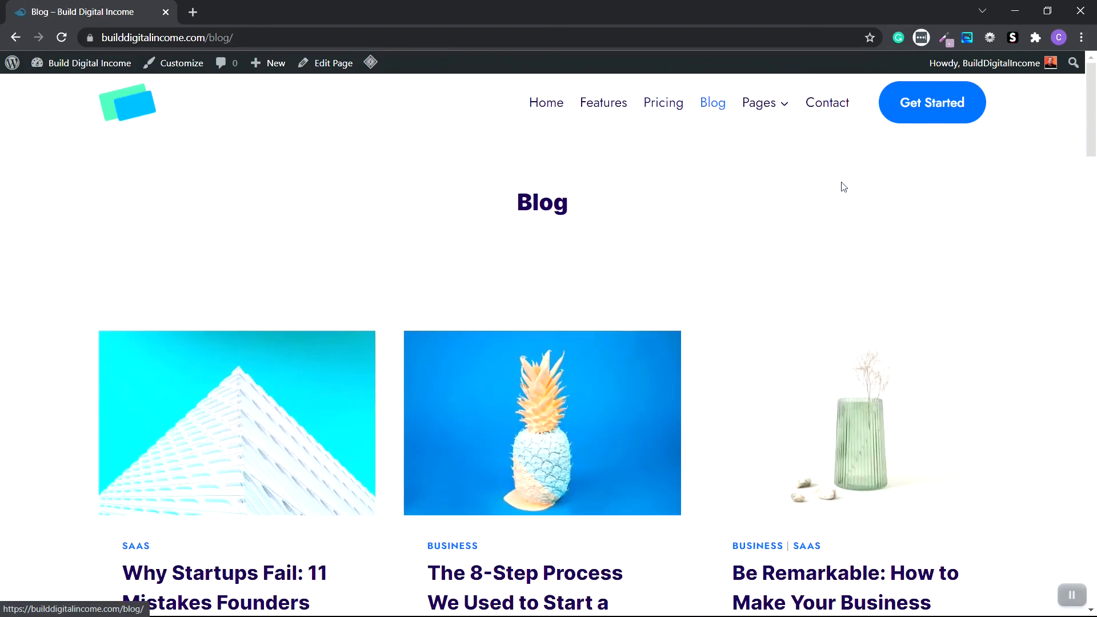
pyautogui.click(829, 105)
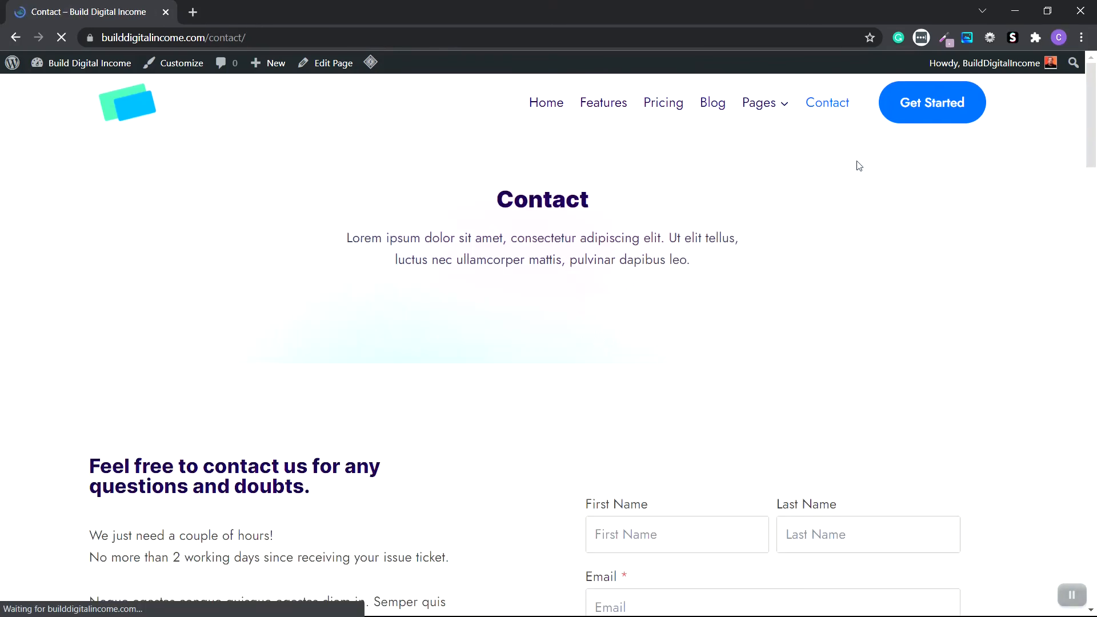
pyautogui.scroll(-6, 766, 196)
pyautogui.scroll(-3, 767, 194)
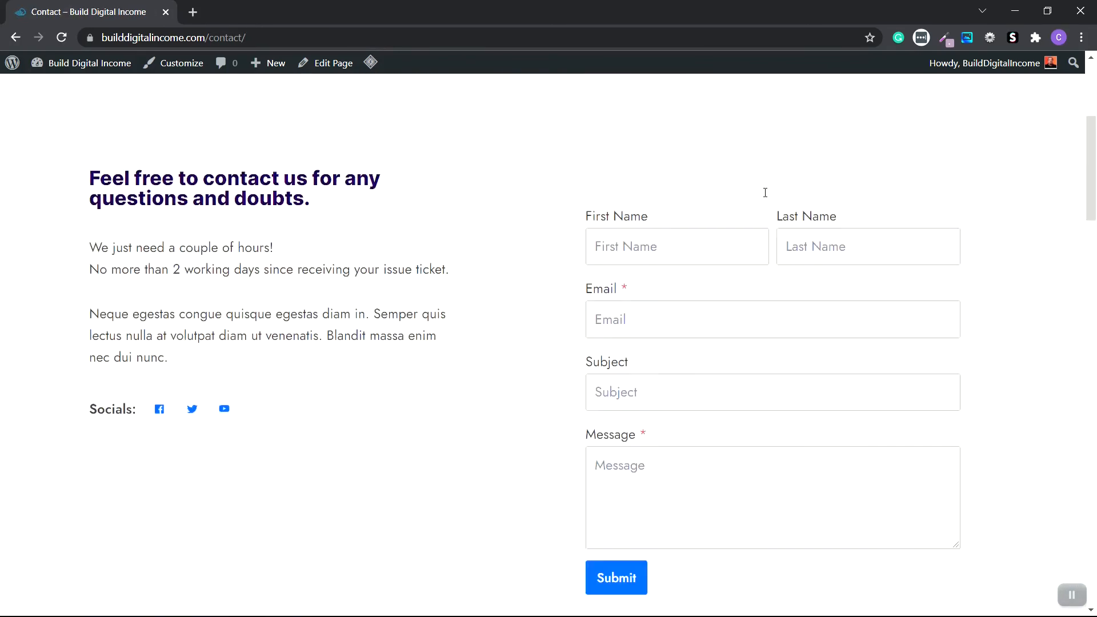
pyautogui.scroll(9, 766, 191)
# Examine the Dashboard and Features subpages listed under Pages in the site navigation
pyautogui.moveTo(760, 103)
pyautogui.click(764, 142)
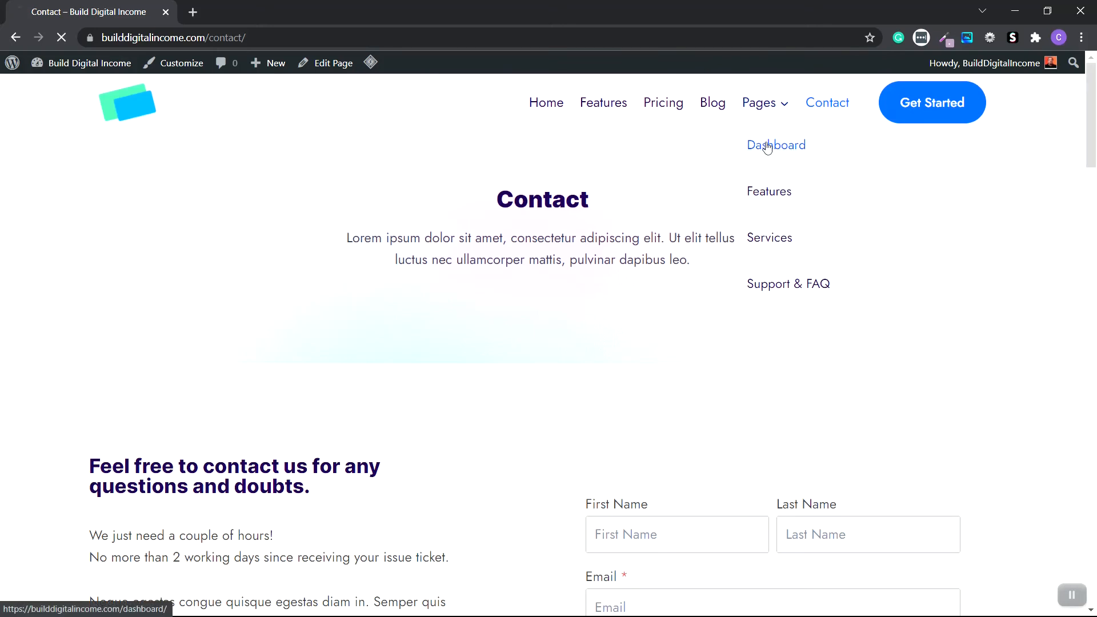
pyautogui.scroll(-10, 751, 206)
pyautogui.scroll(-4, 753, 206)
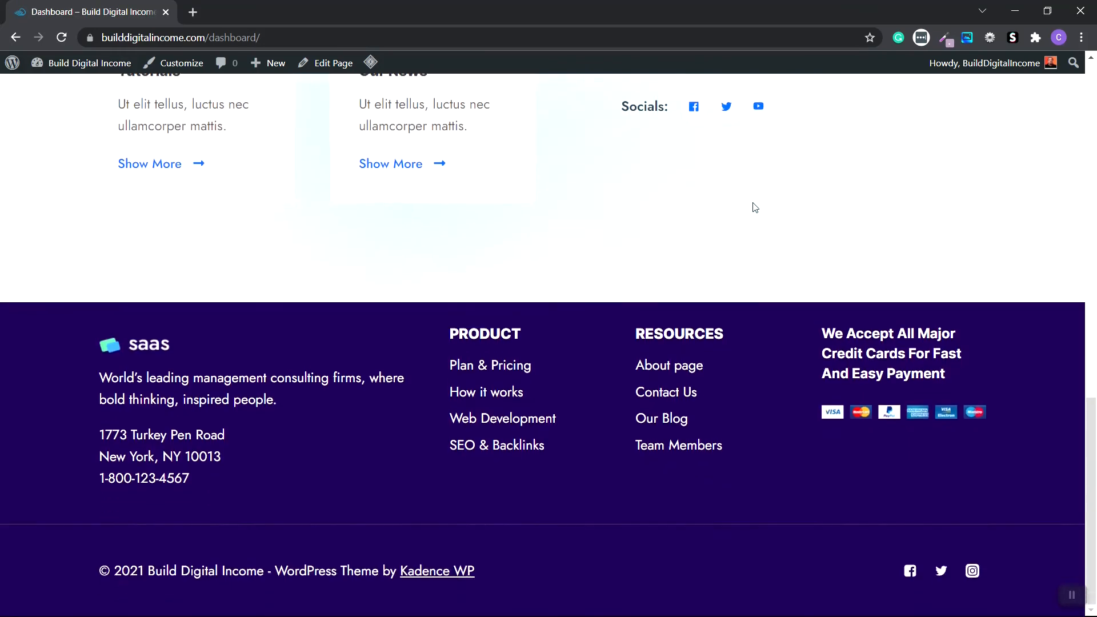
pyautogui.scroll(14, 753, 203)
pyautogui.moveTo(760, 111)
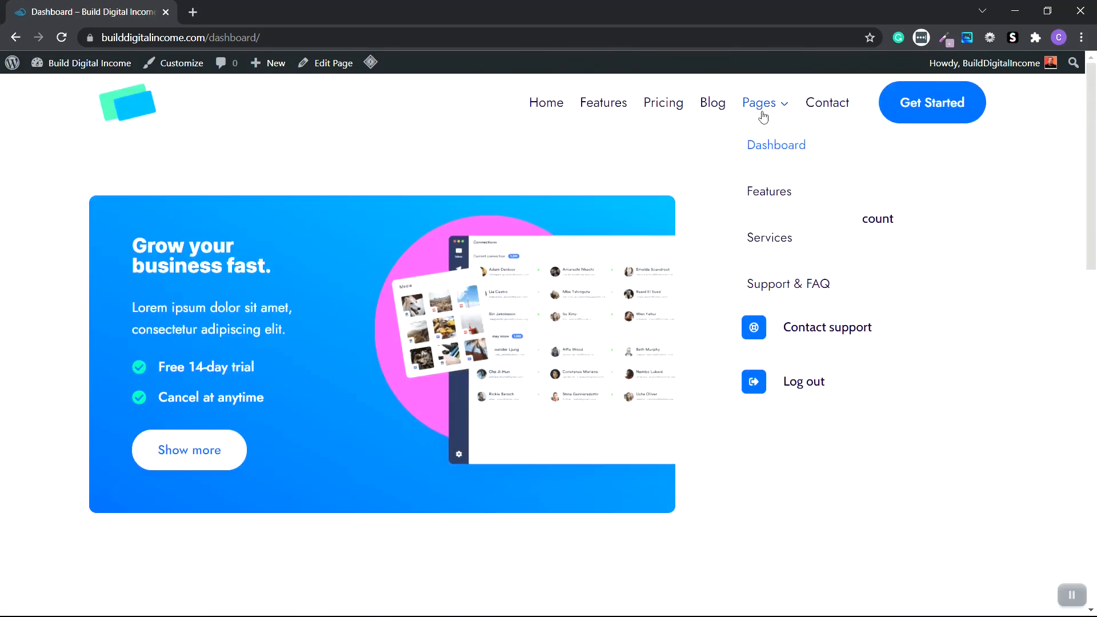
pyautogui.click(769, 191)
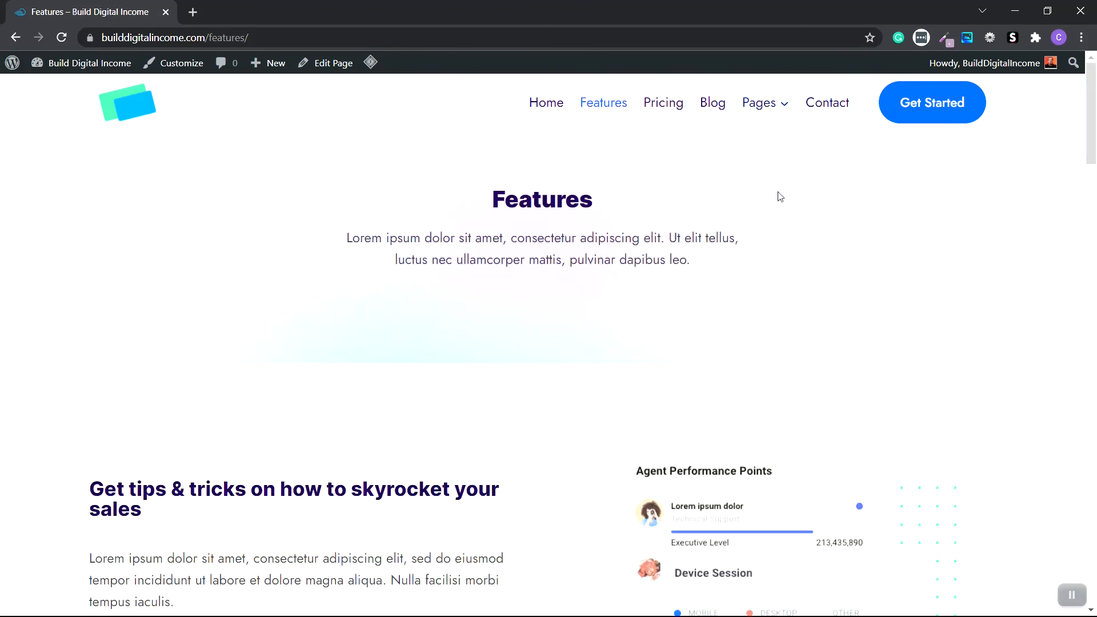
pyautogui.scroll(-10, 778, 196)
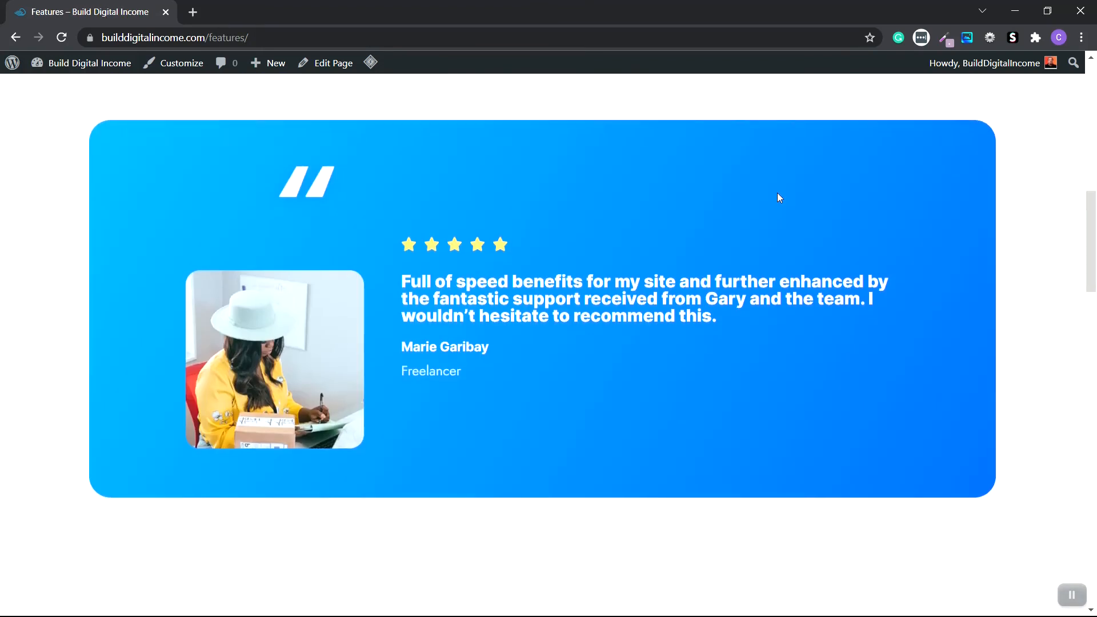
pyautogui.scroll(-3, 777, 193)
pyautogui.scroll(15, 777, 193)
# Open the Services subpage of the site and review its sections and testimonials
pyautogui.moveTo(769, 112)
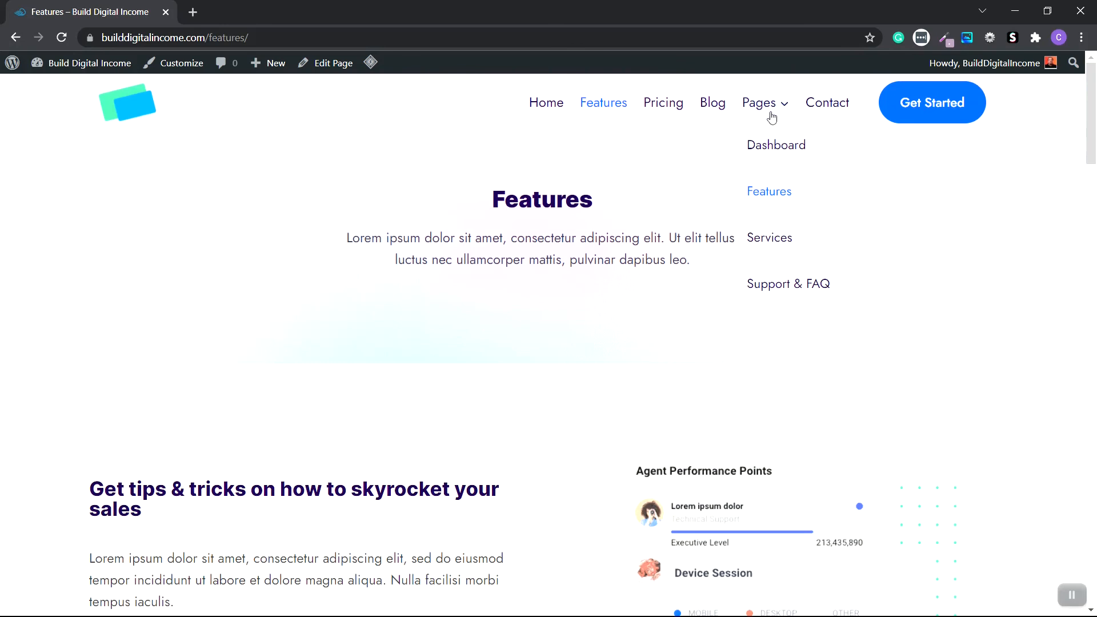
pyautogui.click(779, 238)
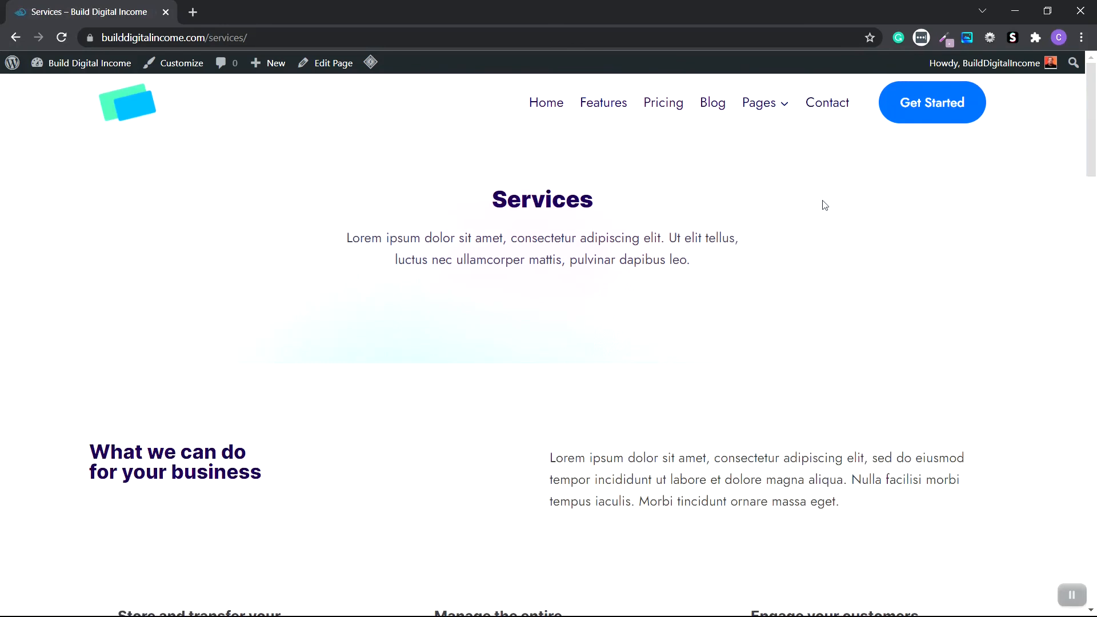
pyautogui.scroll(-6, 802, 211)
pyautogui.scroll(-15, 801, 211)
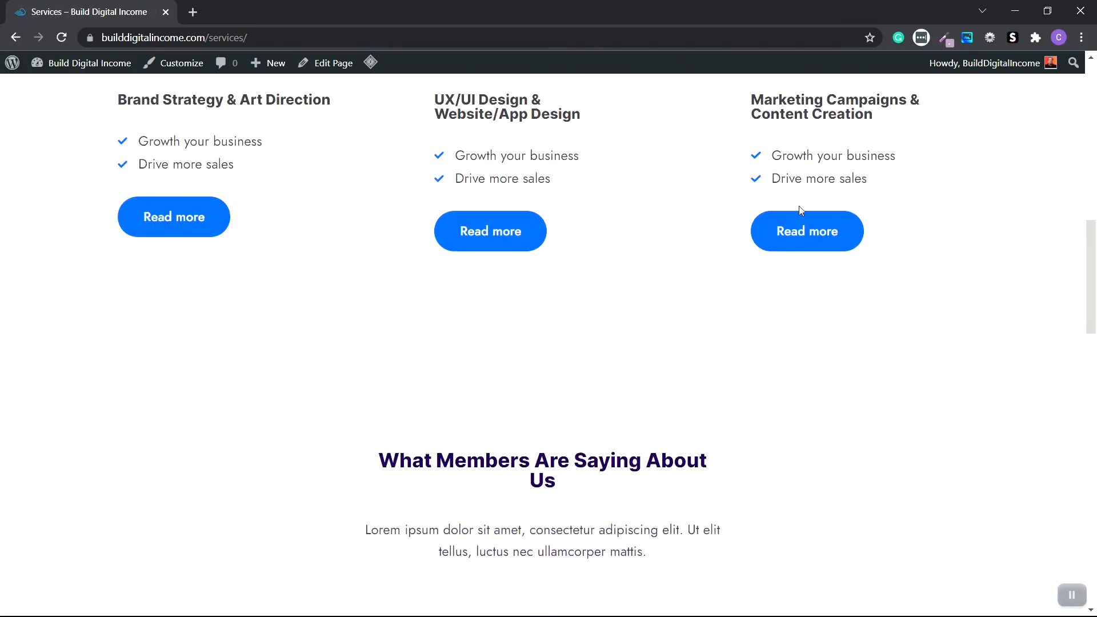
pyautogui.scroll(15, 801, 211)
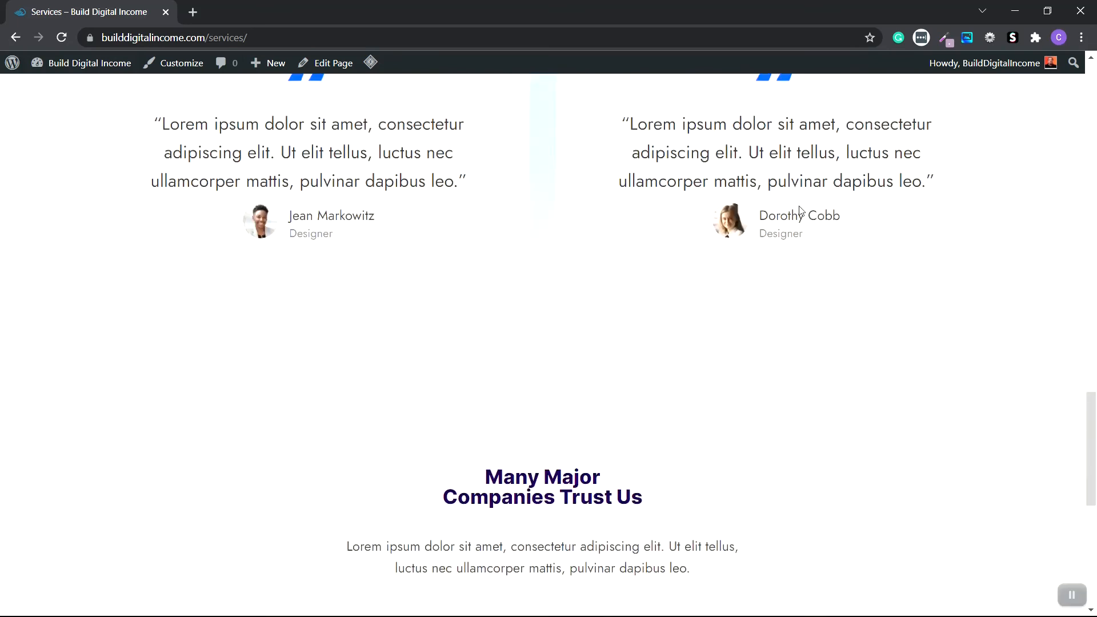
# Open the Support & FAQ subpage listed under Pages in the site navigation
pyautogui.scroll(3, 802, 211)
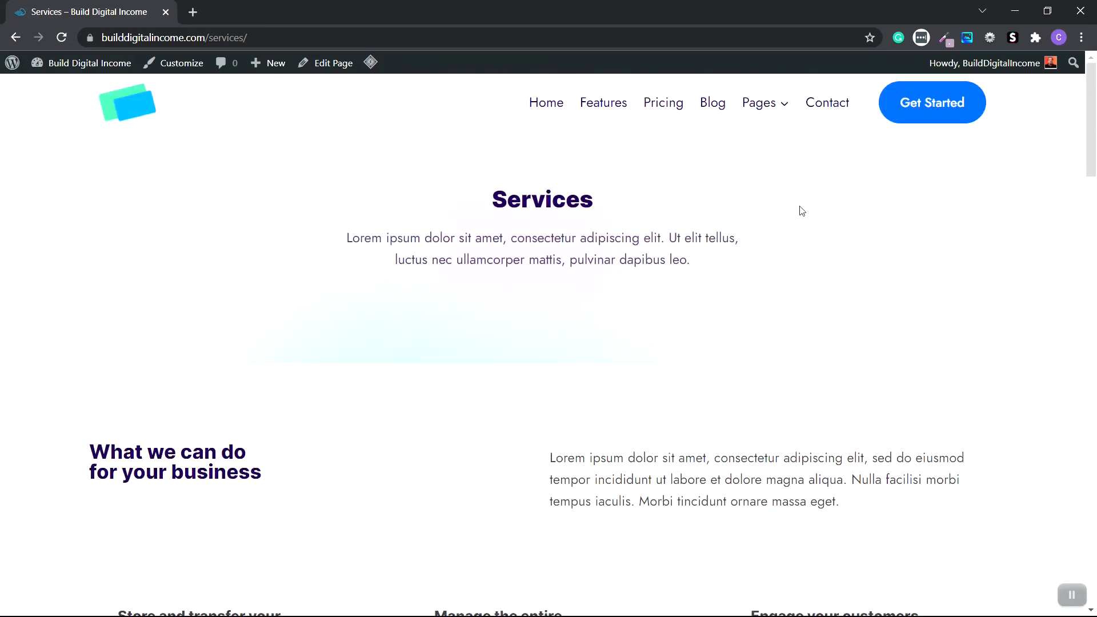
pyautogui.moveTo(763, 105)
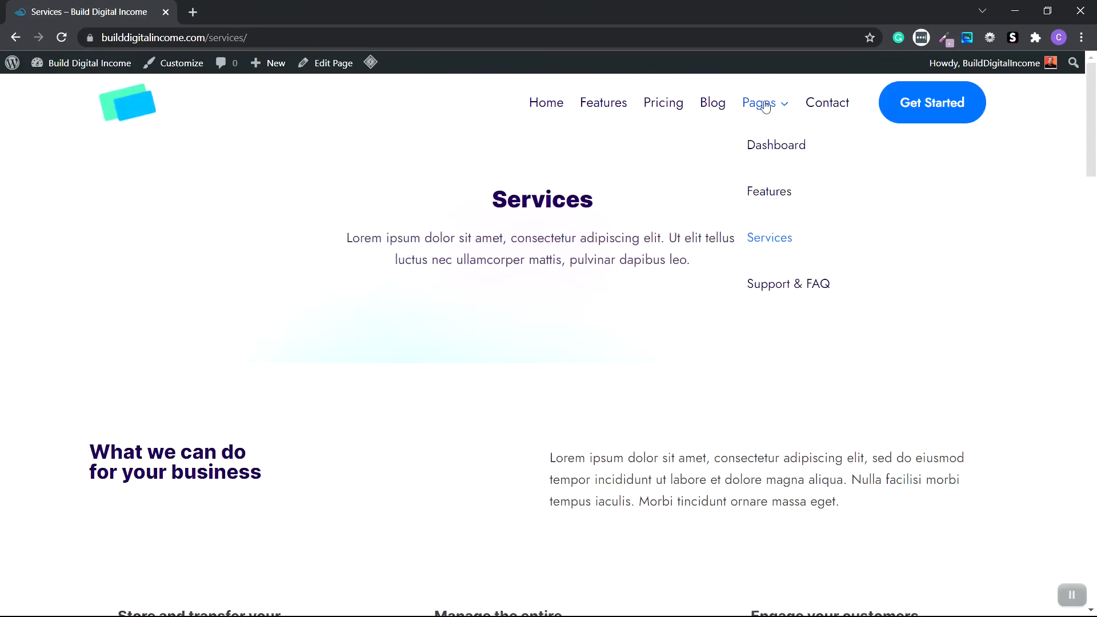
pyautogui.click(786, 290)
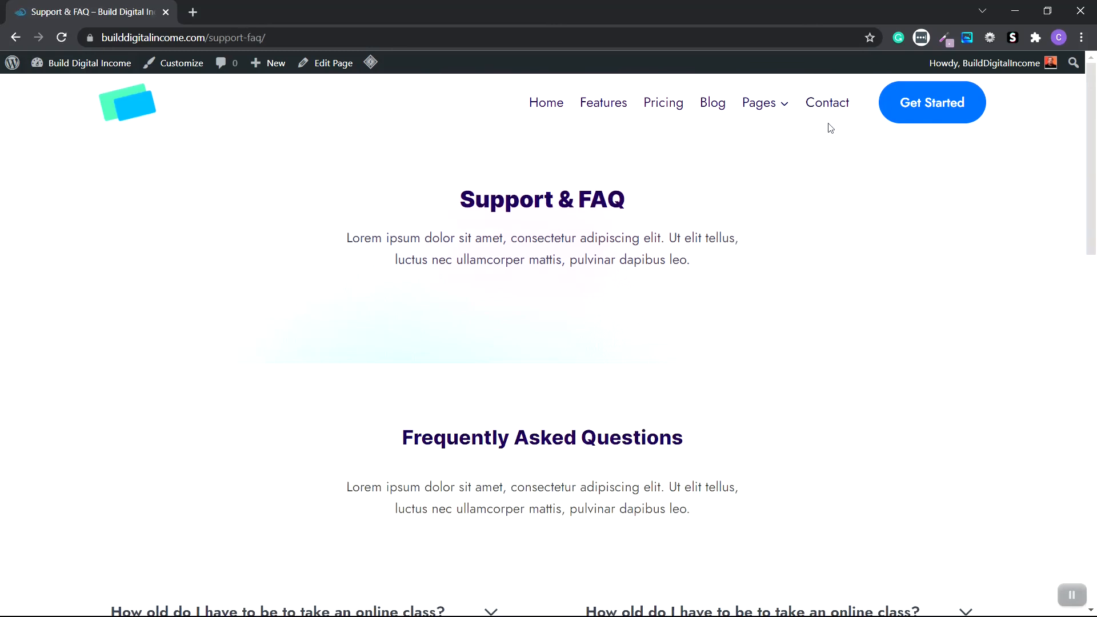
# Follow the site header's Get Started link and look through the sections of the demo home page it leads to
pyautogui.click(939, 108)
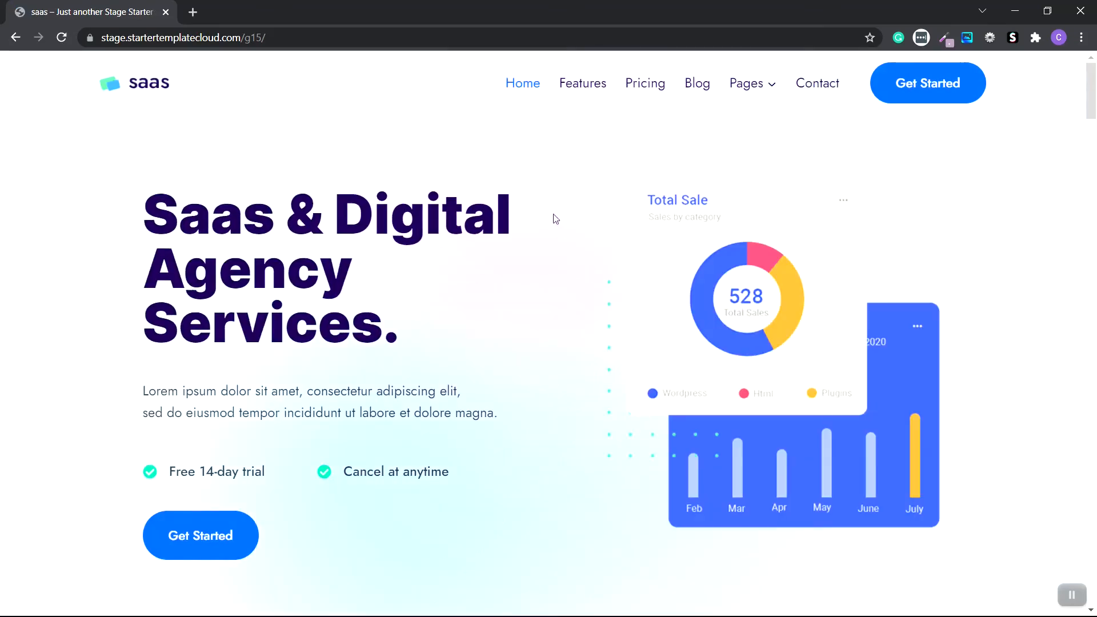
pyautogui.scroll(-1, 416, 375)
pyautogui.click(213, 482)
pyautogui.scroll(-6, 568, 430)
pyautogui.scroll(-15, 568, 429)
pyautogui.scroll(-7, 568, 434)
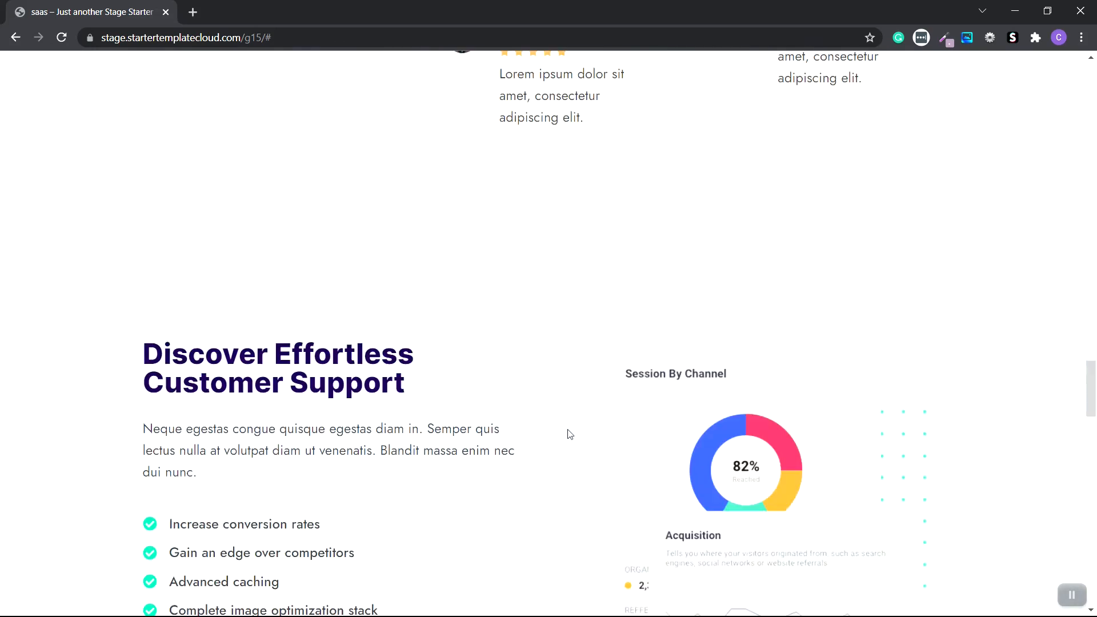
pyautogui.scroll(-7, 569, 434)
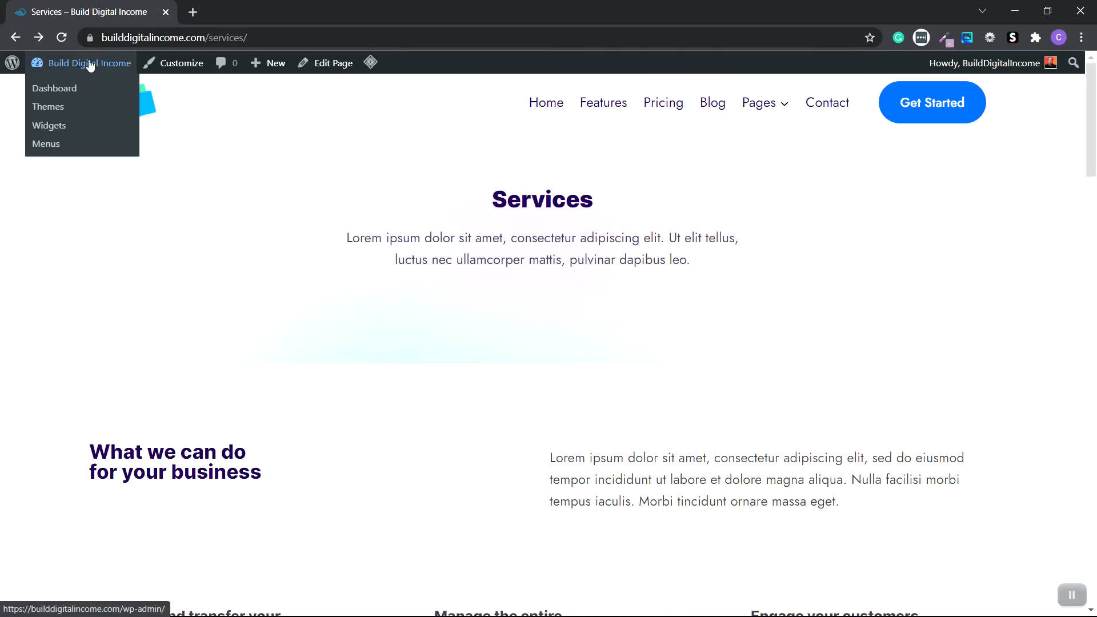
# Return to the site's WordPress admin dashboard and open the list of installed plugins
pyautogui.click(55, 89)
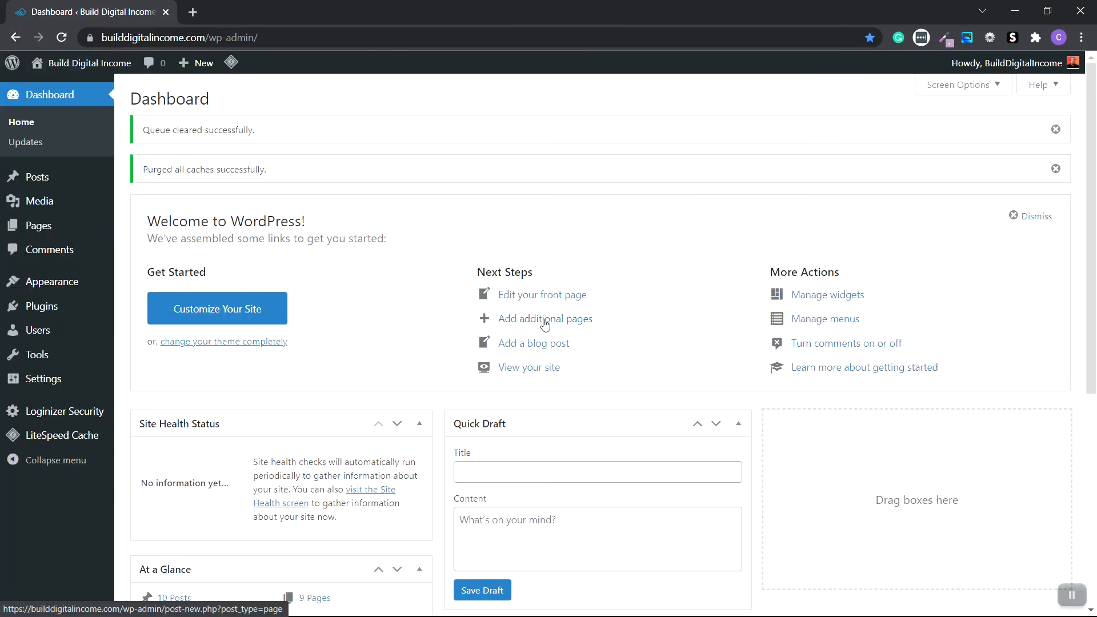
pyautogui.moveTo(41, 292)
pyautogui.moveTo(47, 311)
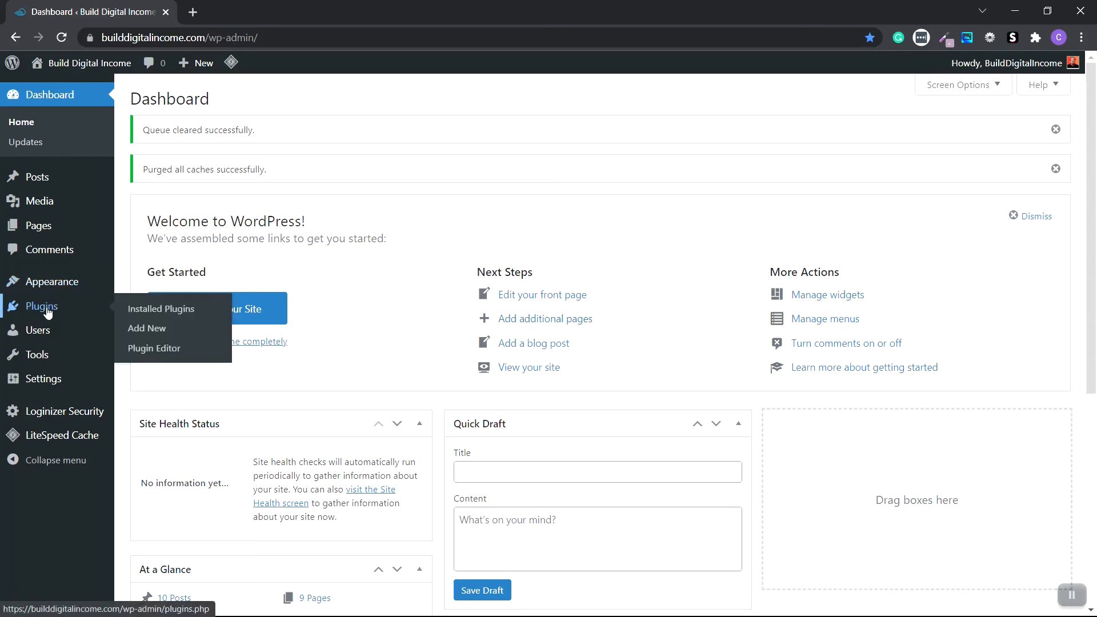
pyautogui.click(160, 310)
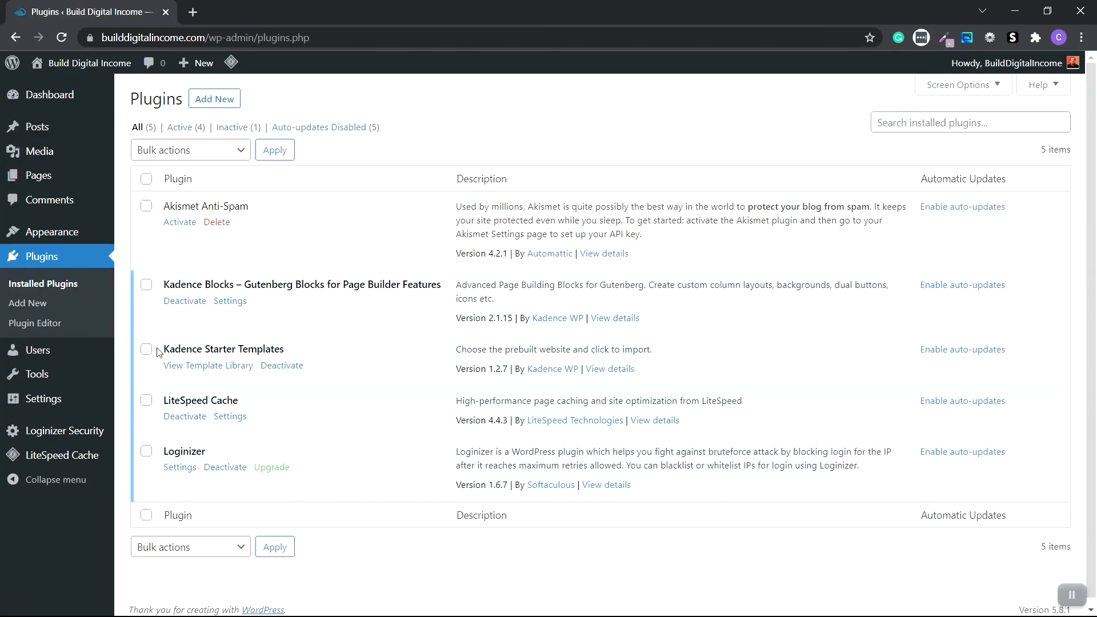